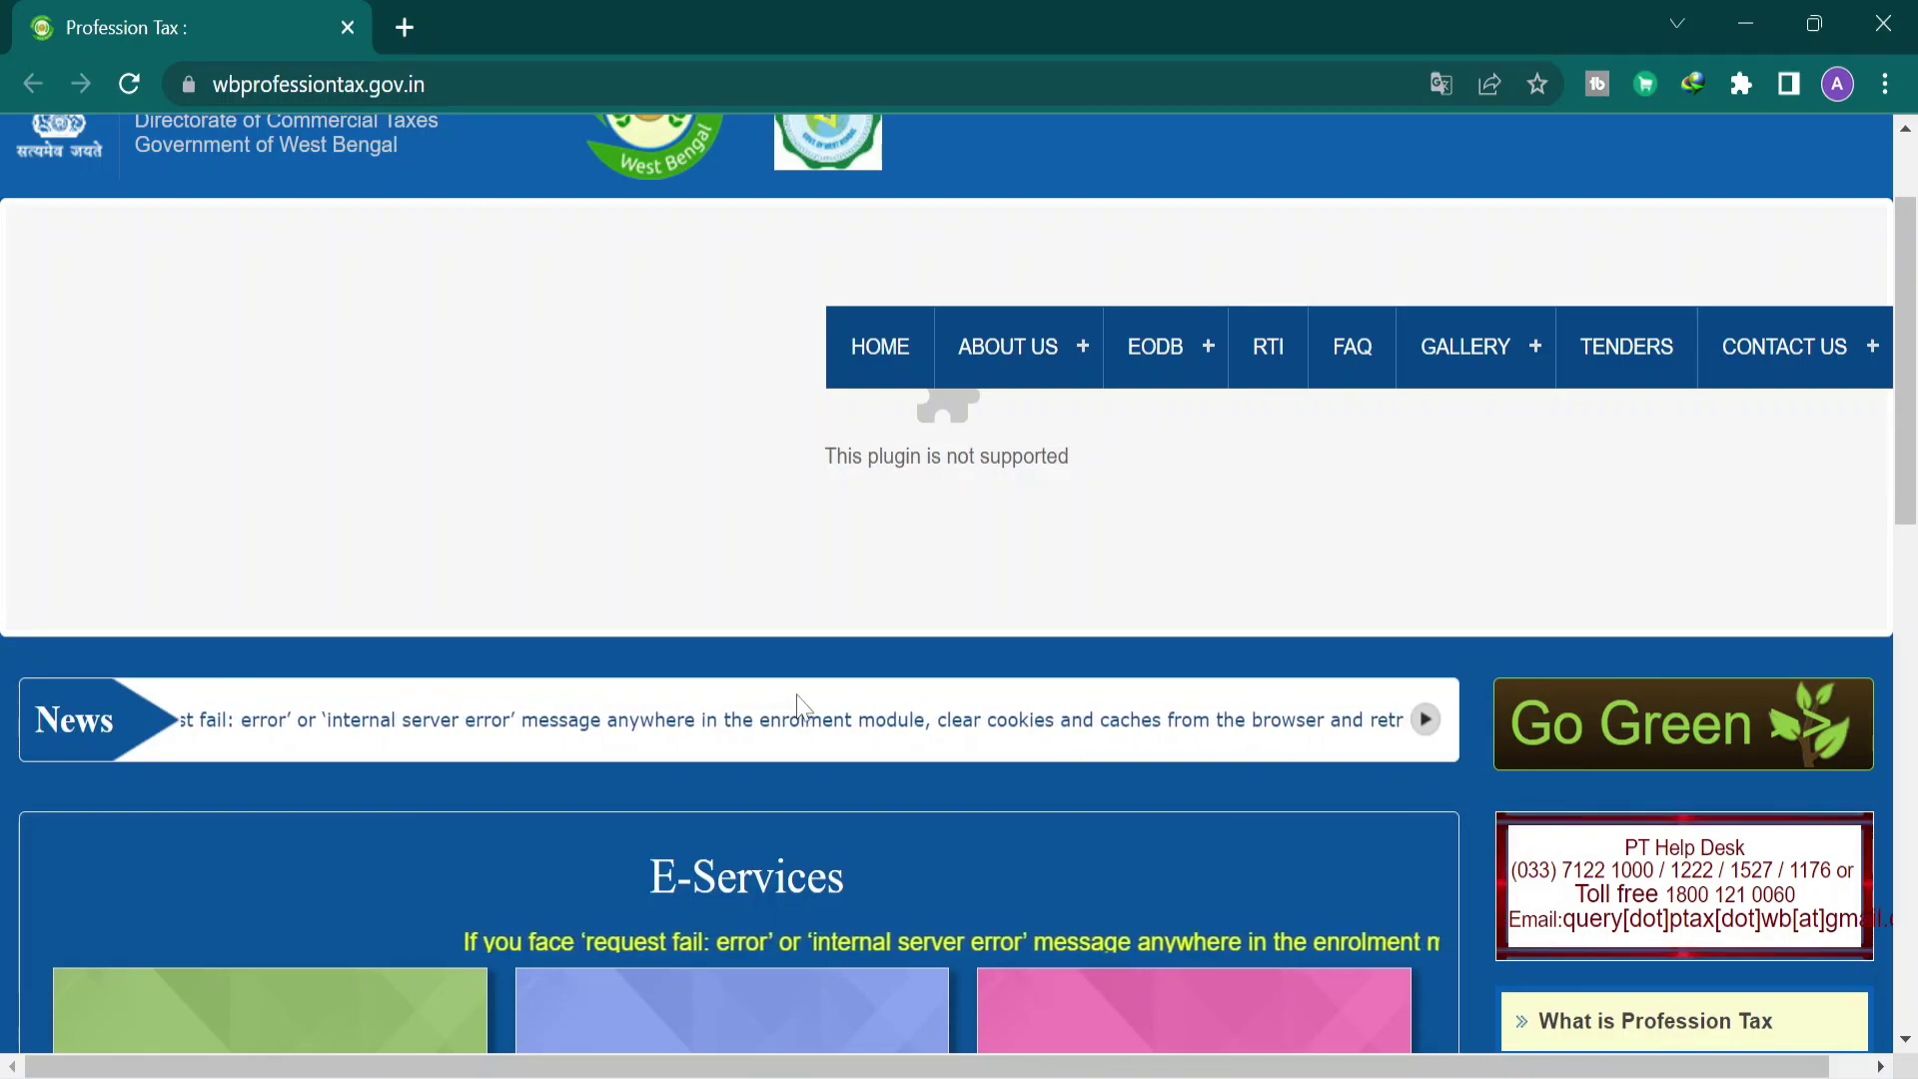
Open the e-Payment service from the E-Services section of the Profession Tax site.
{"action": "scroll", "coordinate": [739, 813], "scroll_direction": "down", "scroll_amount": 3}
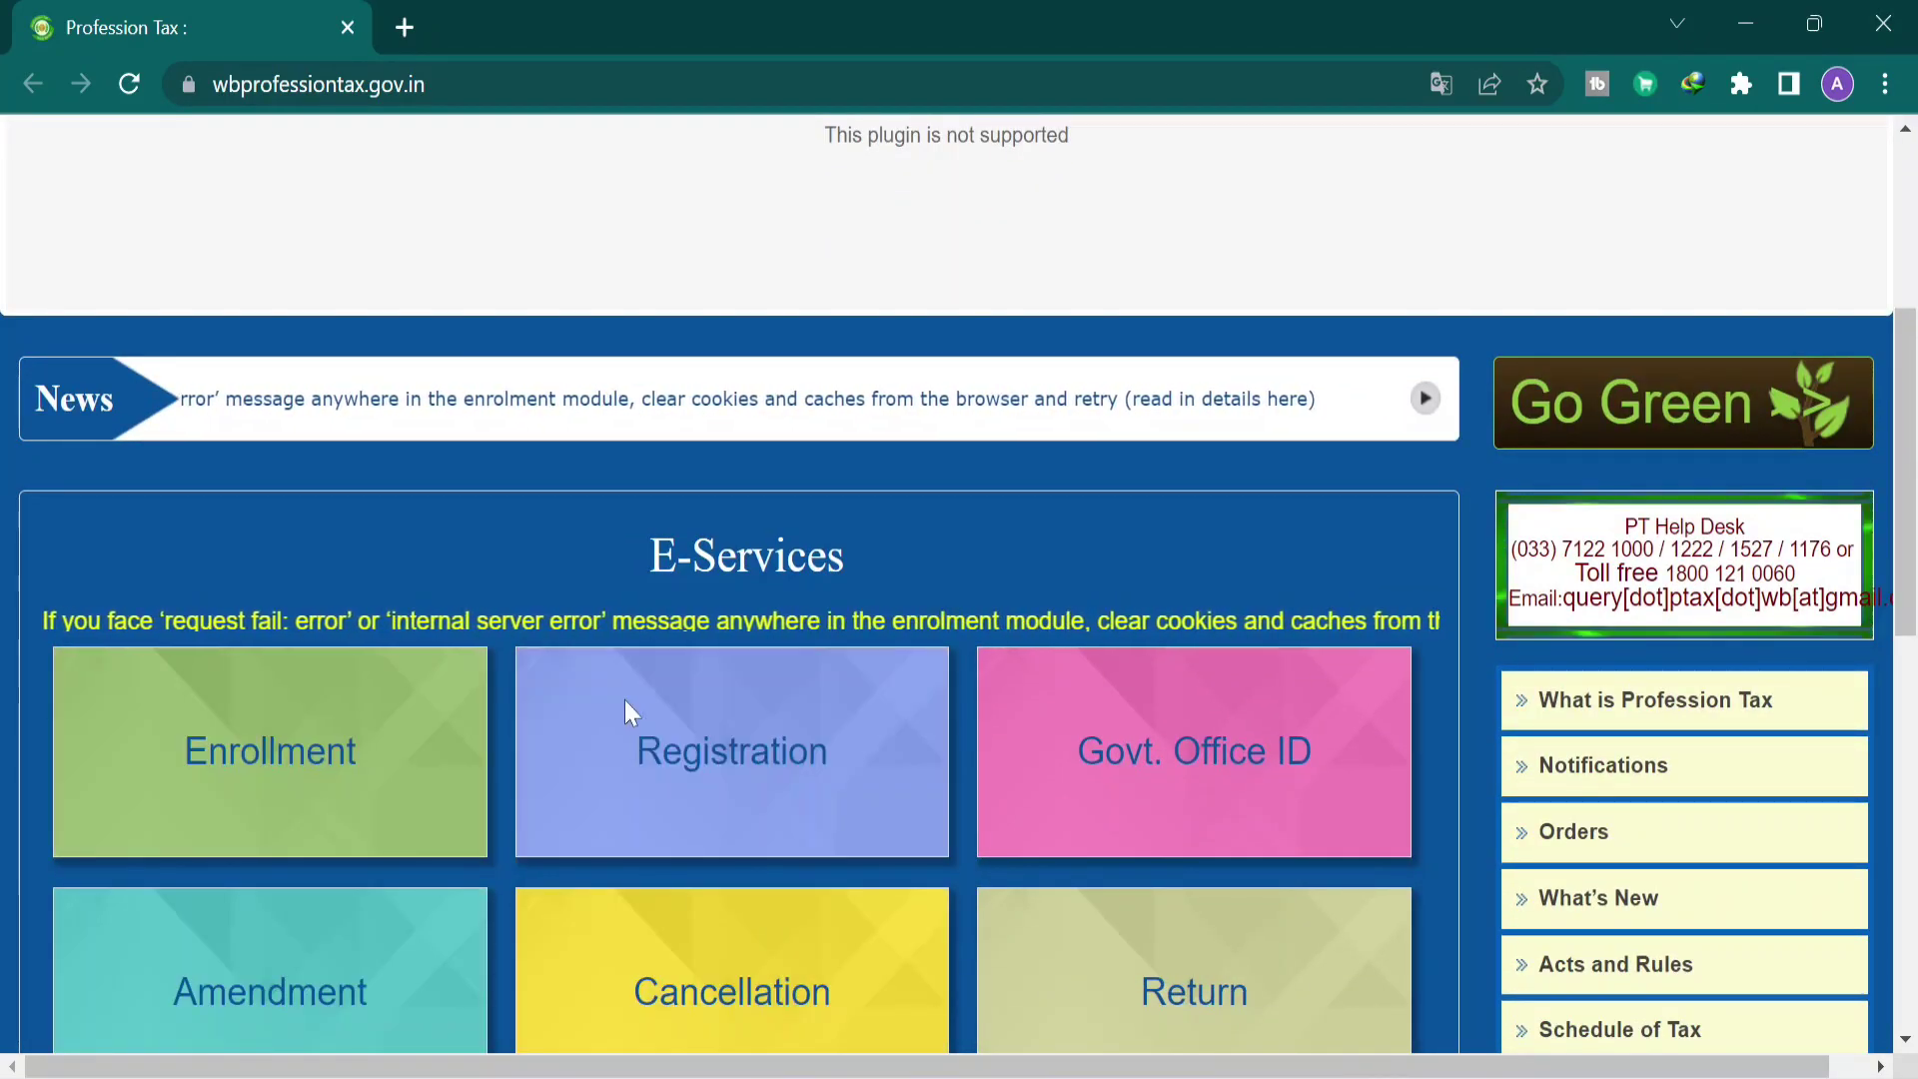
{"action": "scroll", "coordinate": [629, 789], "scroll_direction": "down", "scroll_amount": 3}
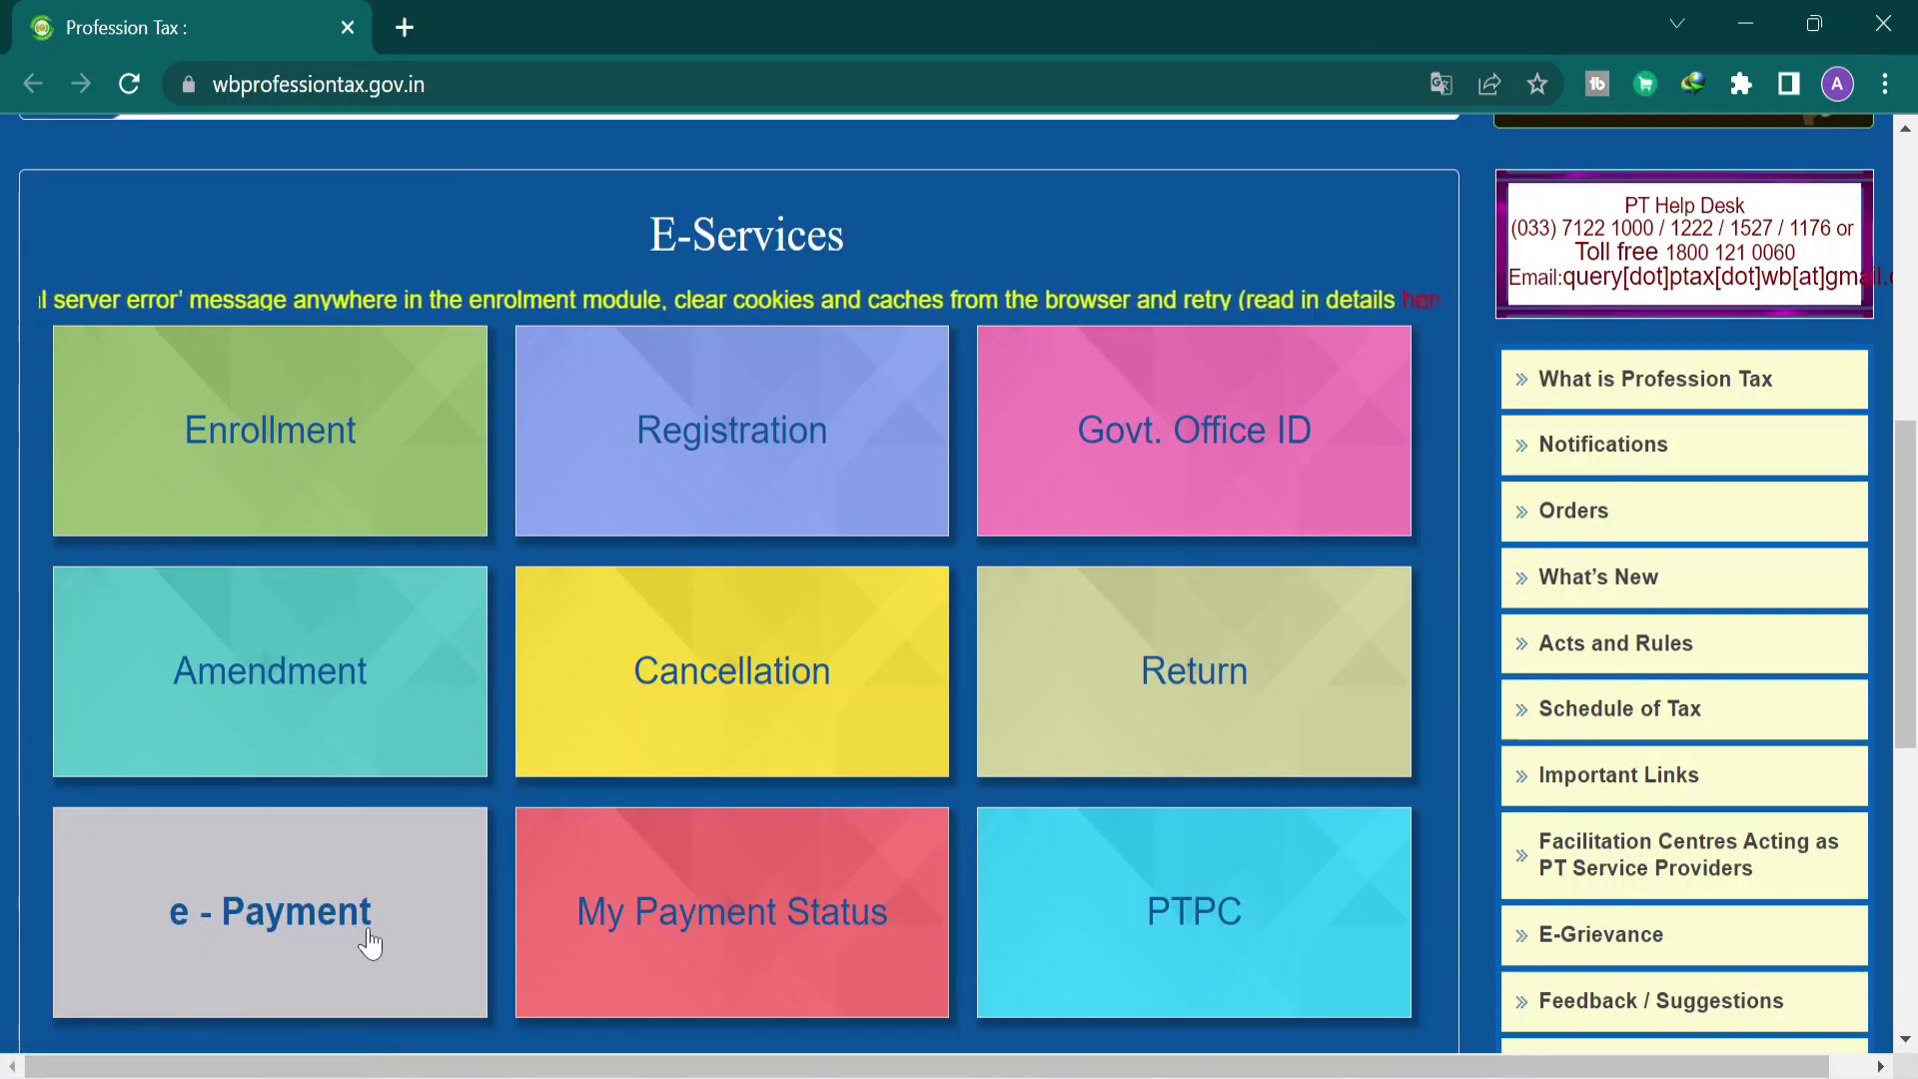
{"action": "left_click", "coordinate": [268, 947]}
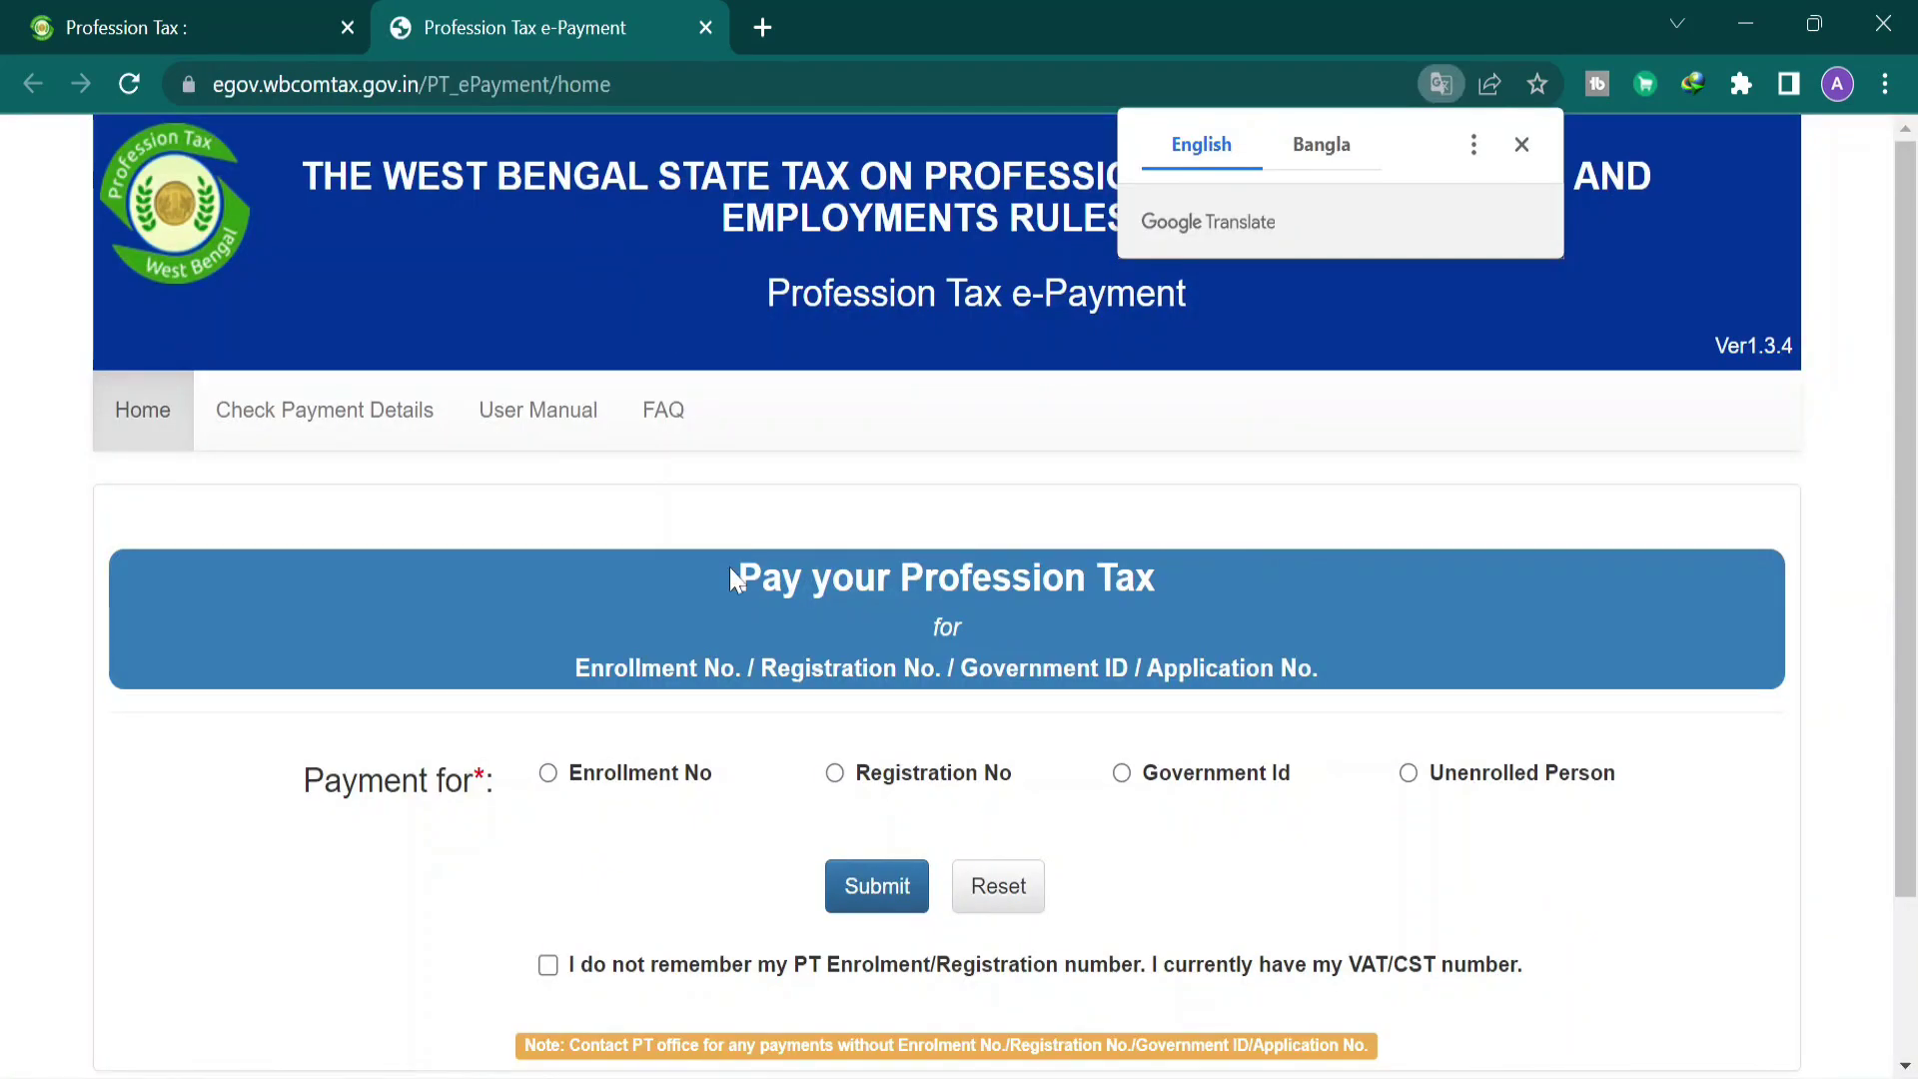
Choose payment by Enrollment No, enter the taxpayer's enrollment number and submit it.
{"action": "scroll", "coordinate": [684, 650], "scroll_direction": "down", "scroll_amount": 2}
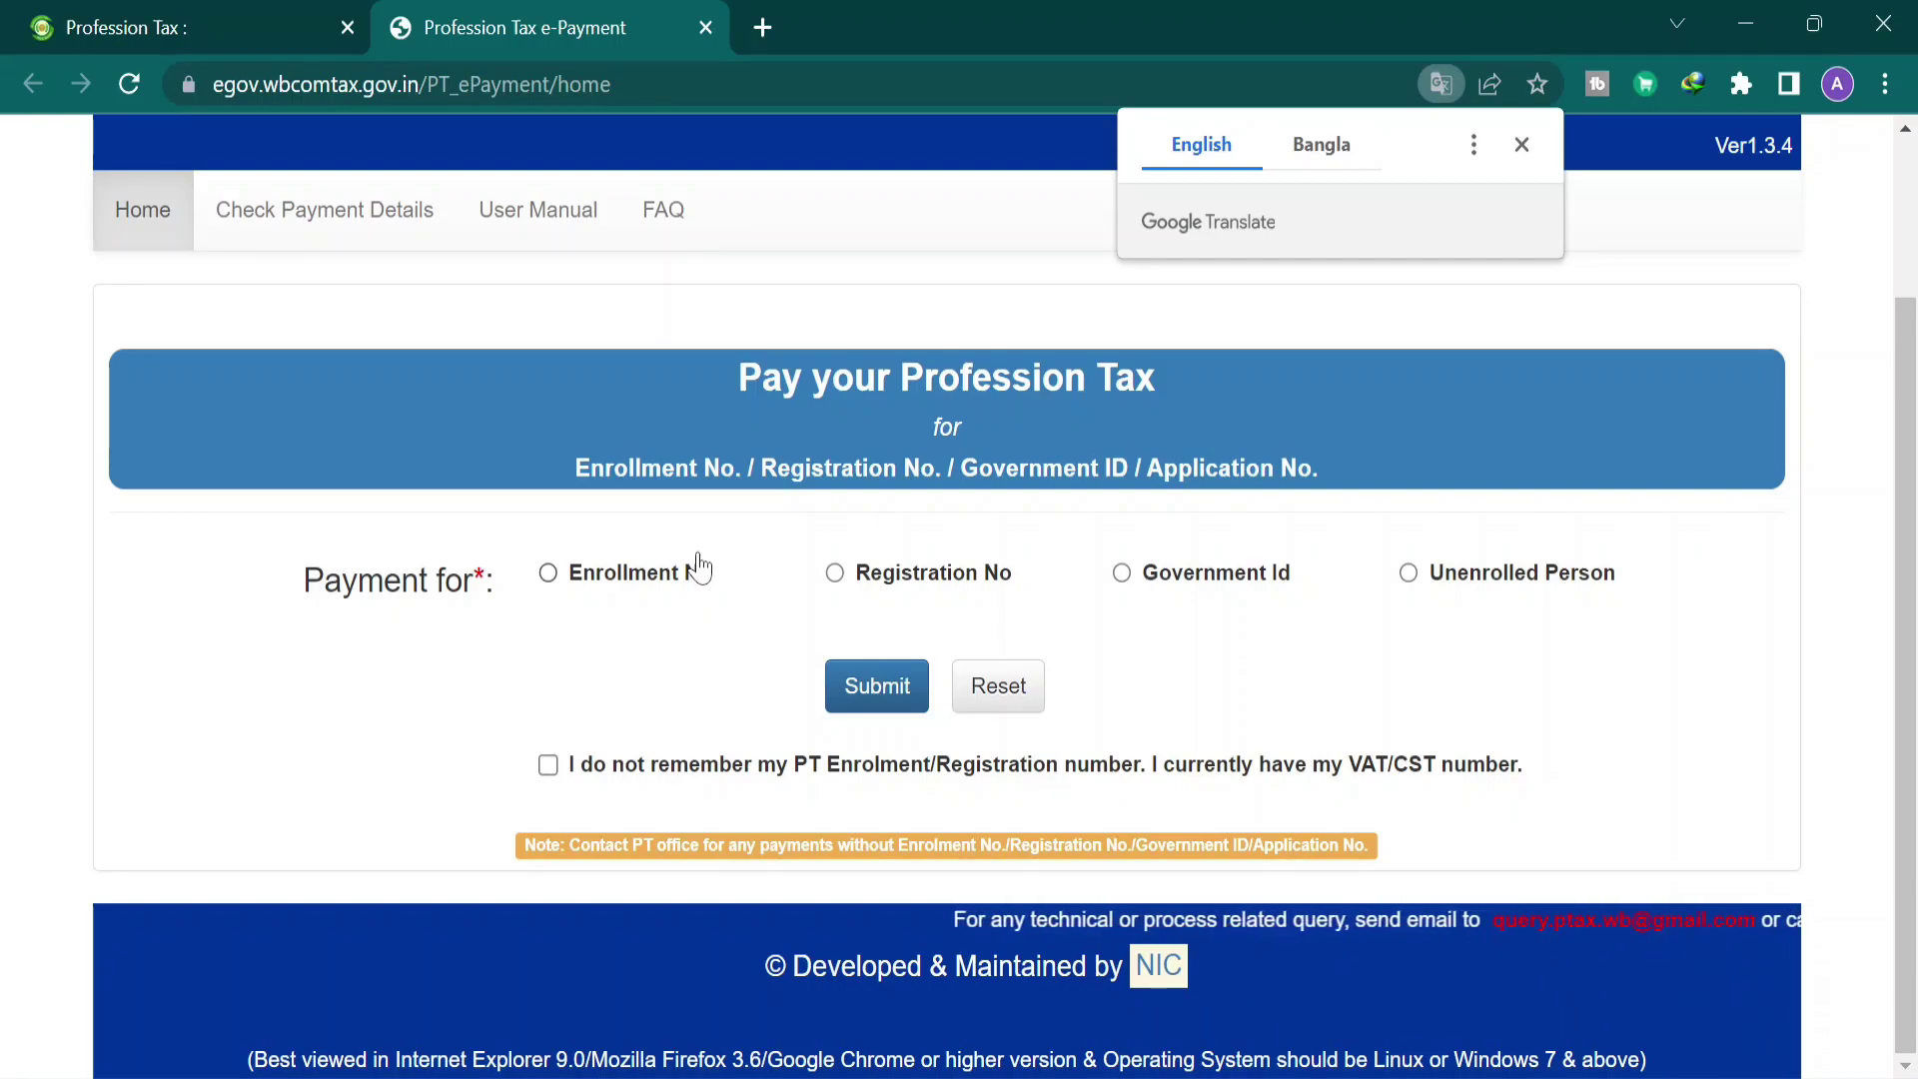
{"action": "left_click", "coordinate": [548, 573]}
{"action": "left_click", "coordinate": [550, 685]}
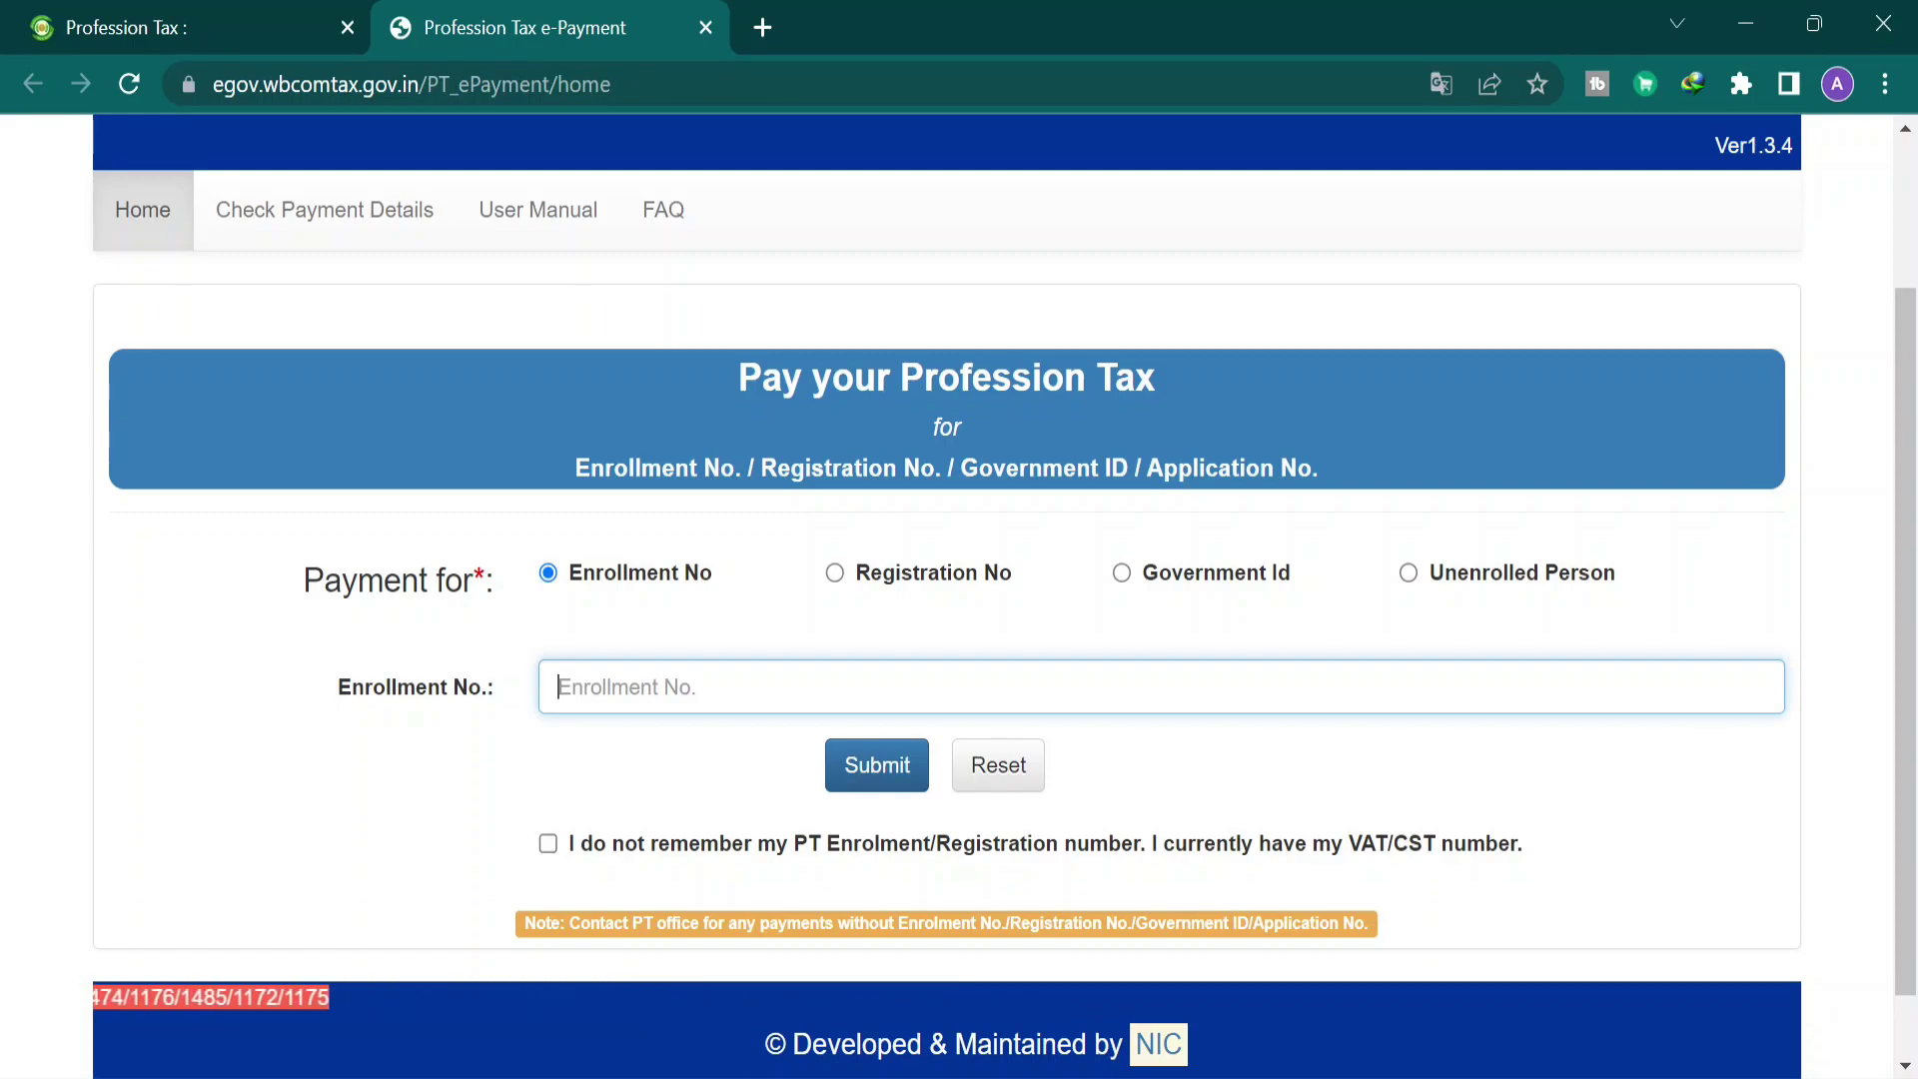
{"action": "left_click", "coordinate": [896, 766]}
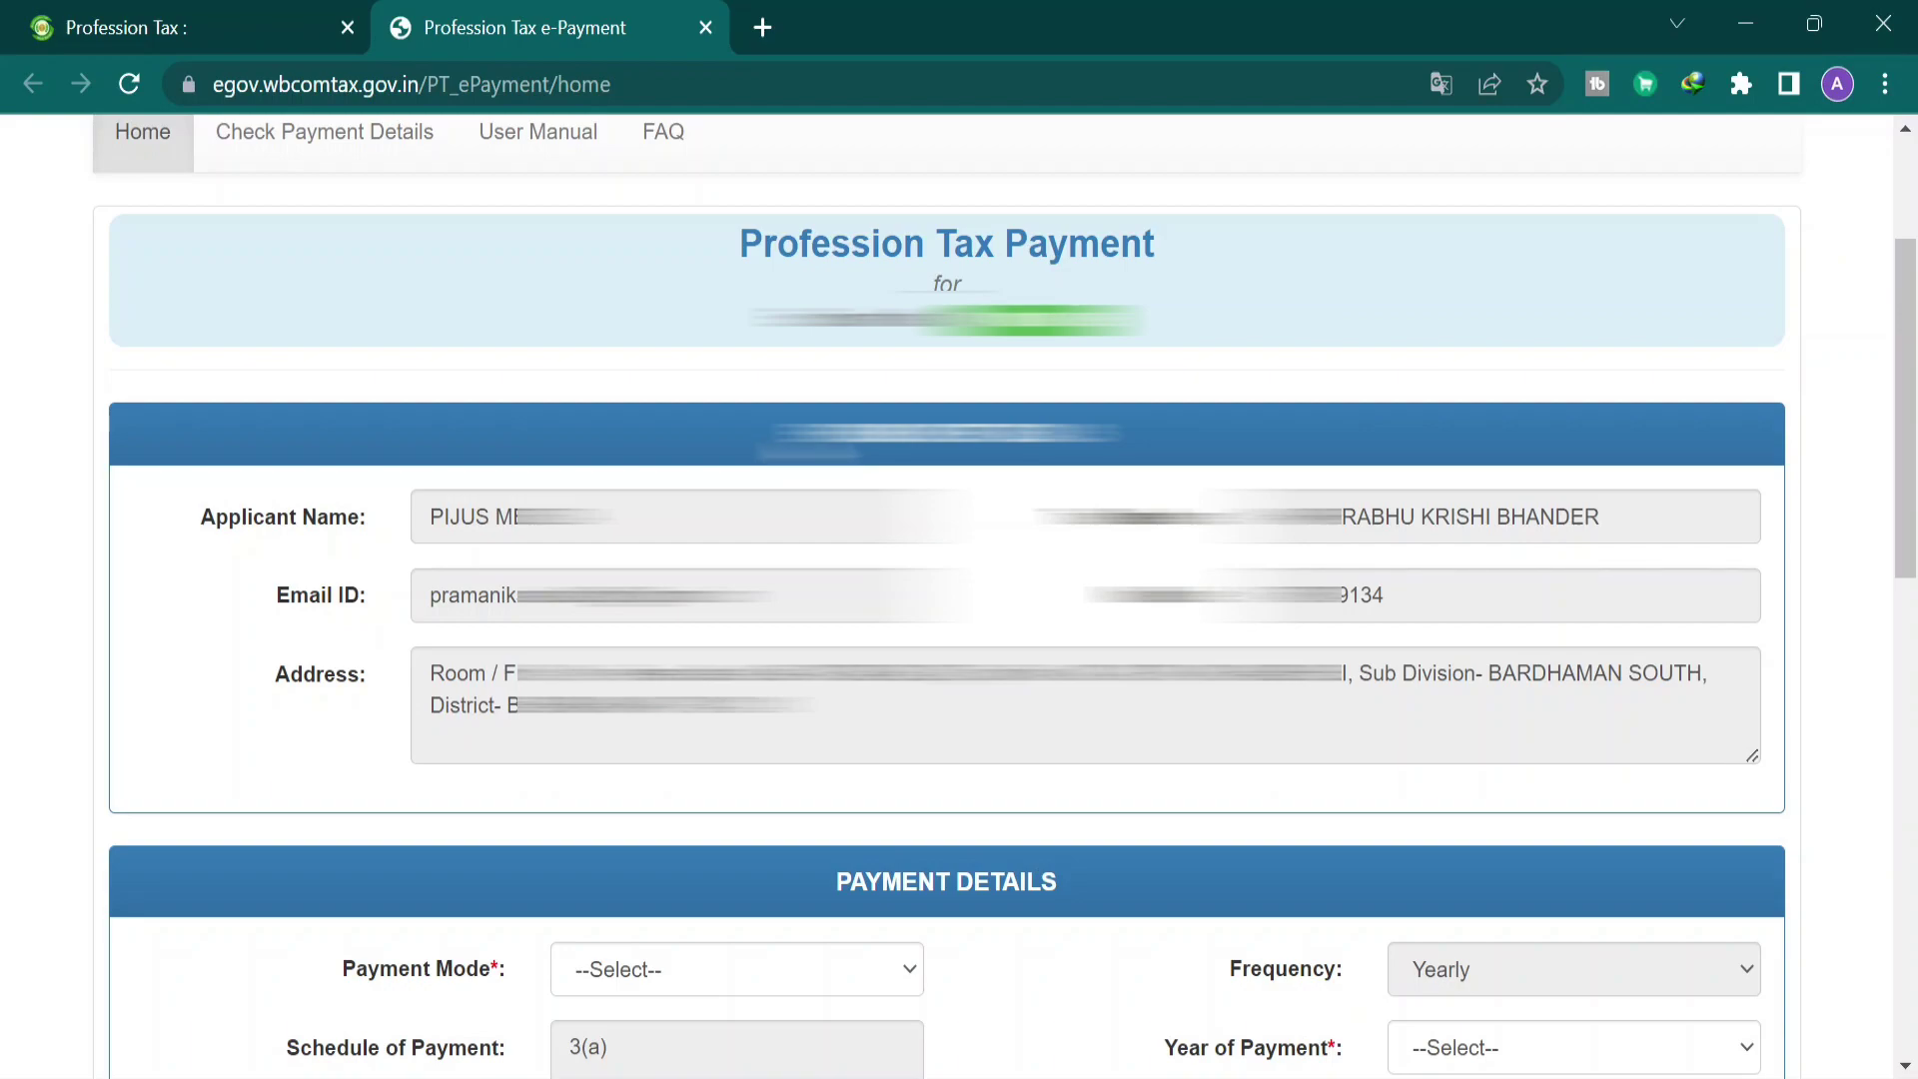
Fill in the payment details with payment mode SBI ePay, year of payment 2023-24 and annual gross turnover slab 1-500000.
{"action": "left_click_drag", "start_coordinate": [1916, 340], "coordinate": [1420, 585]}
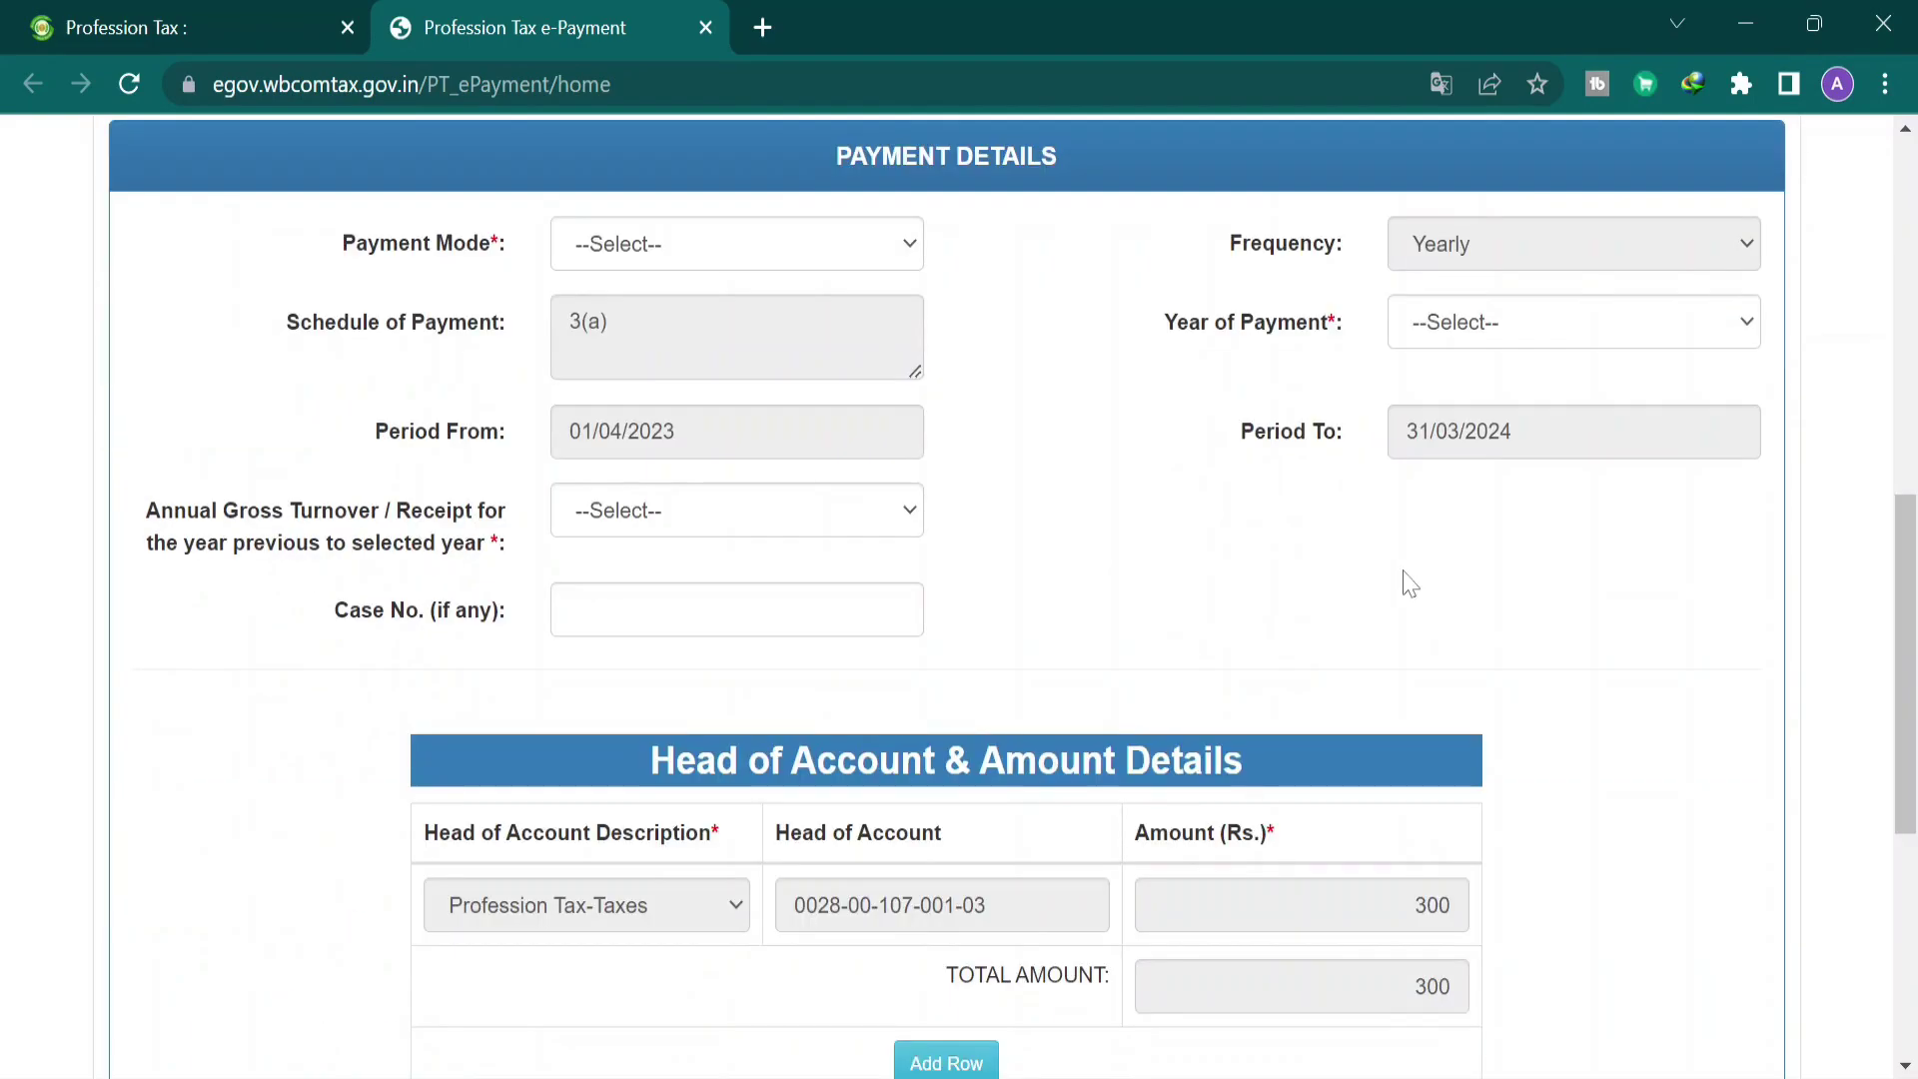
{"action": "left_click", "coordinate": [660, 253]}
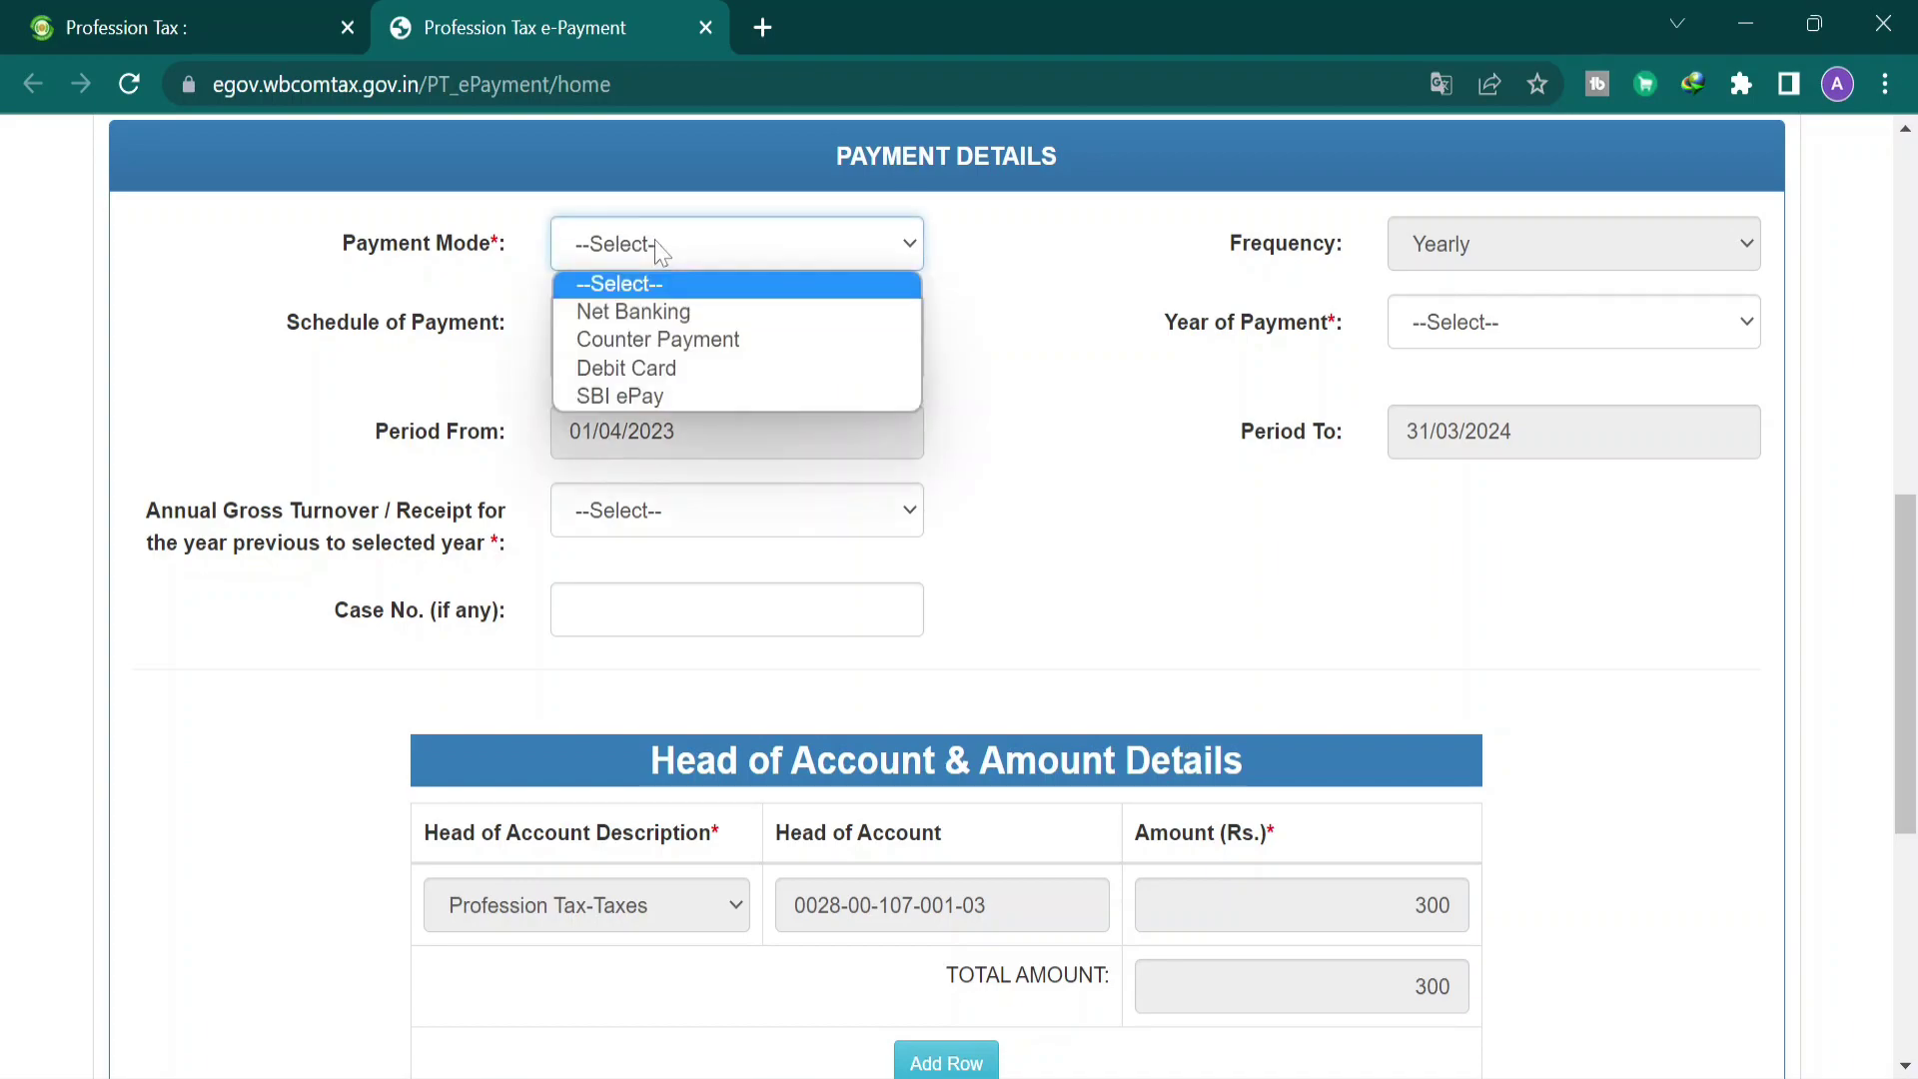
{"action": "left_click", "coordinate": [659, 399]}
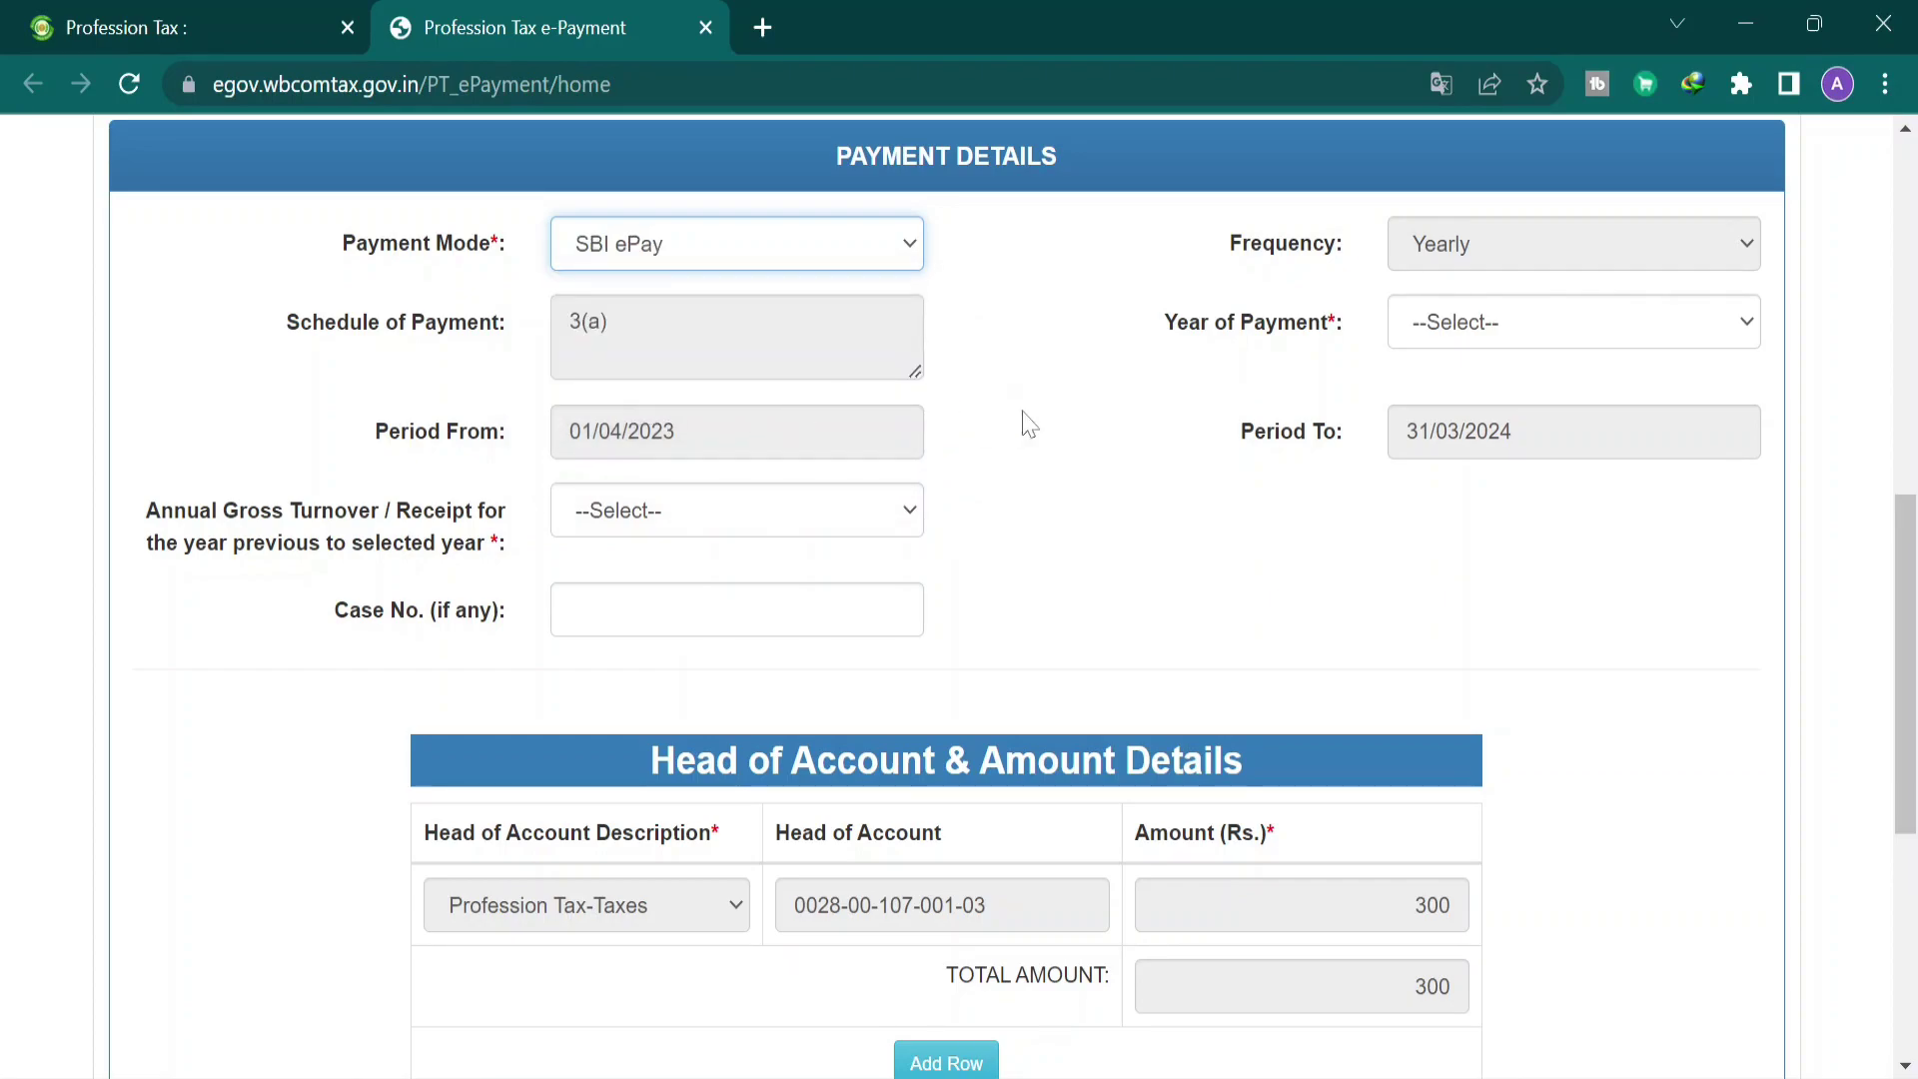
{"action": "left_click", "coordinate": [1495, 338]}
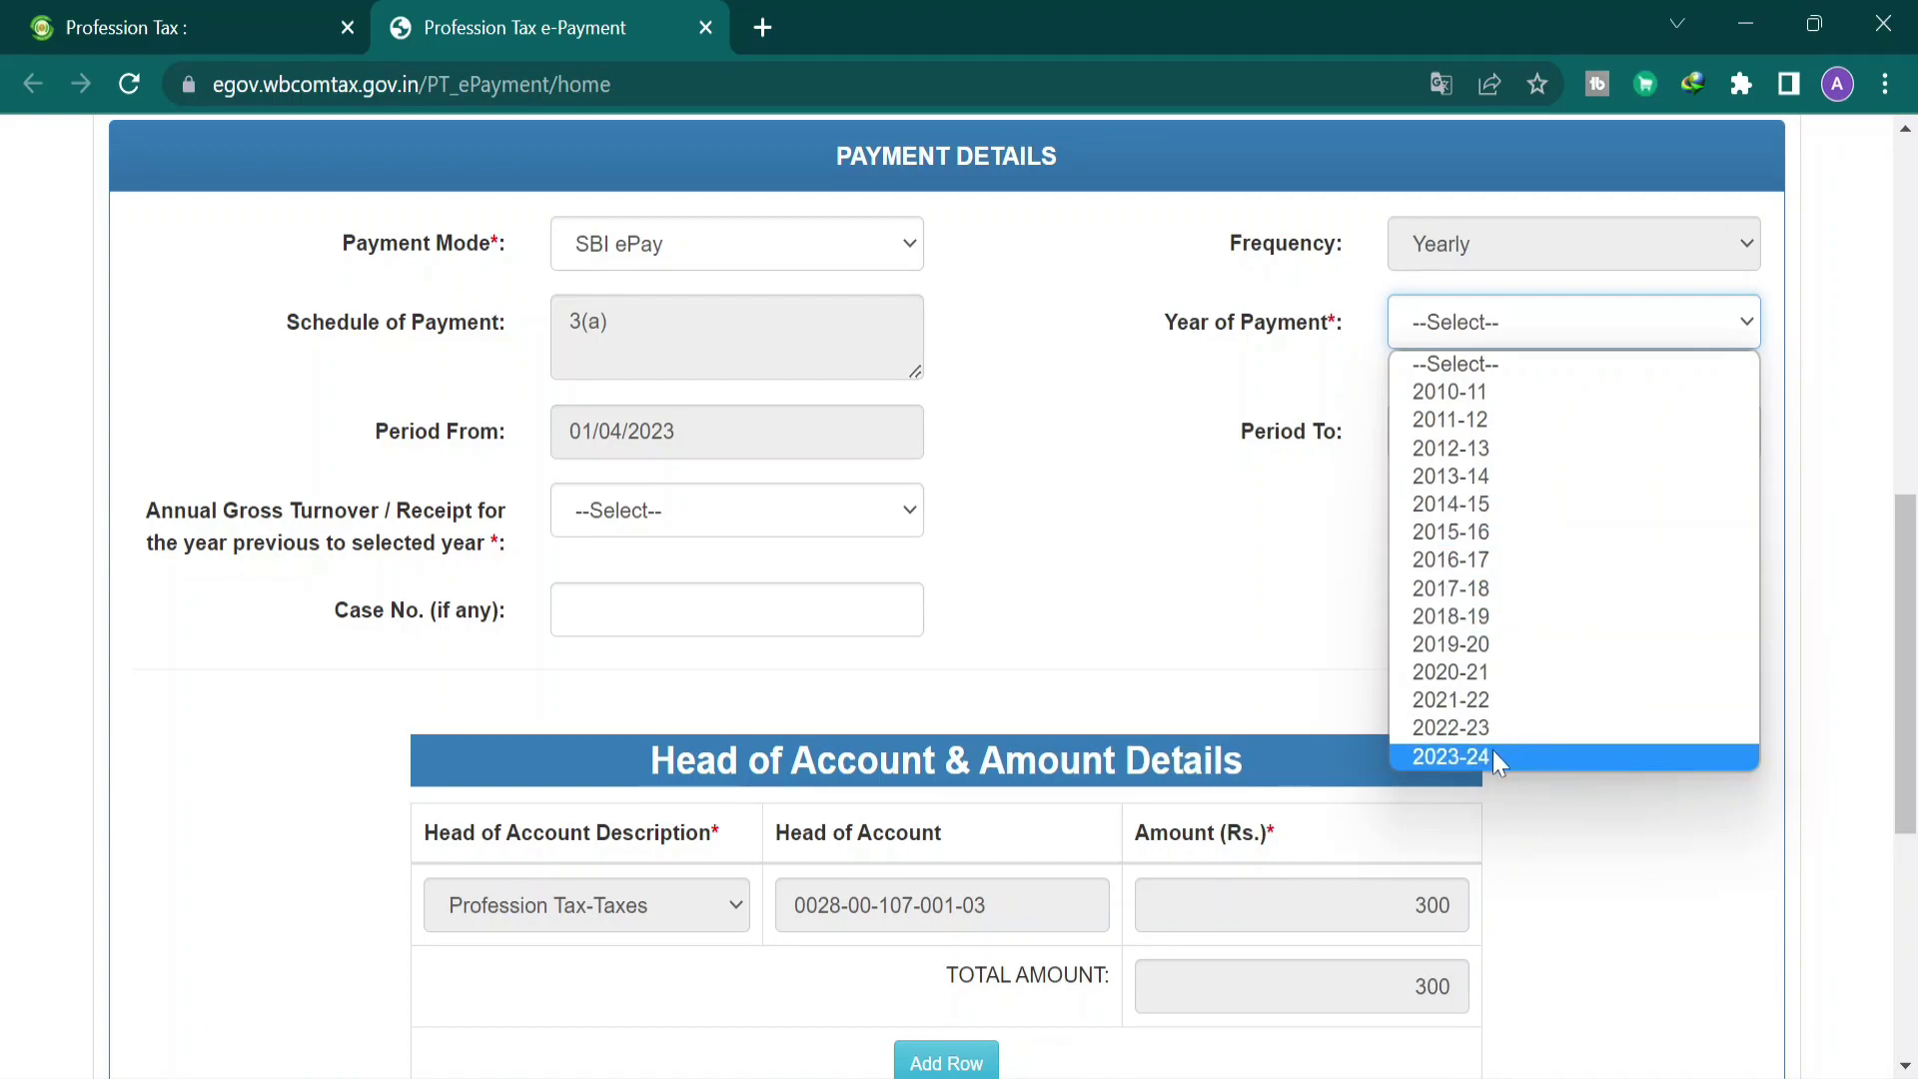
{"action": "left_click", "coordinate": [1444, 767]}
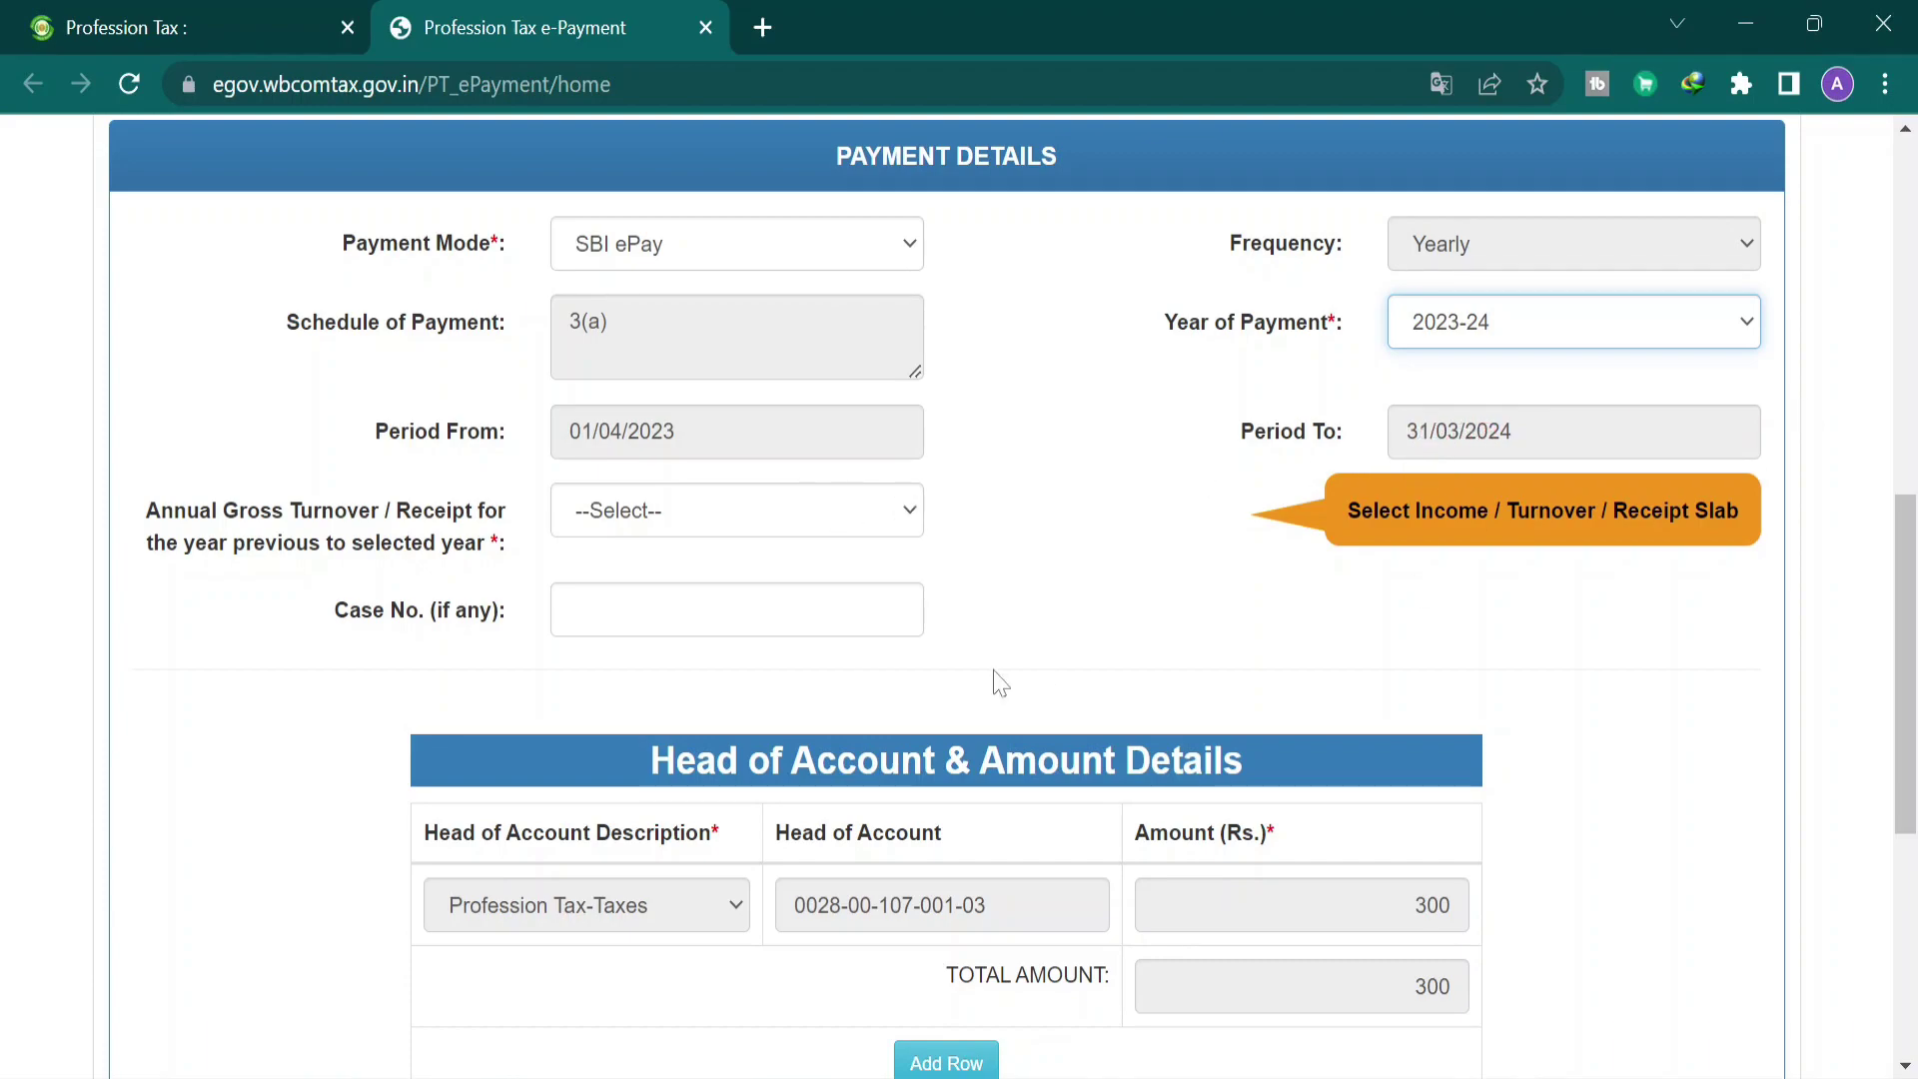
{"action": "left_click", "coordinate": [641, 518]}
{"action": "left_click", "coordinate": [640, 577]}
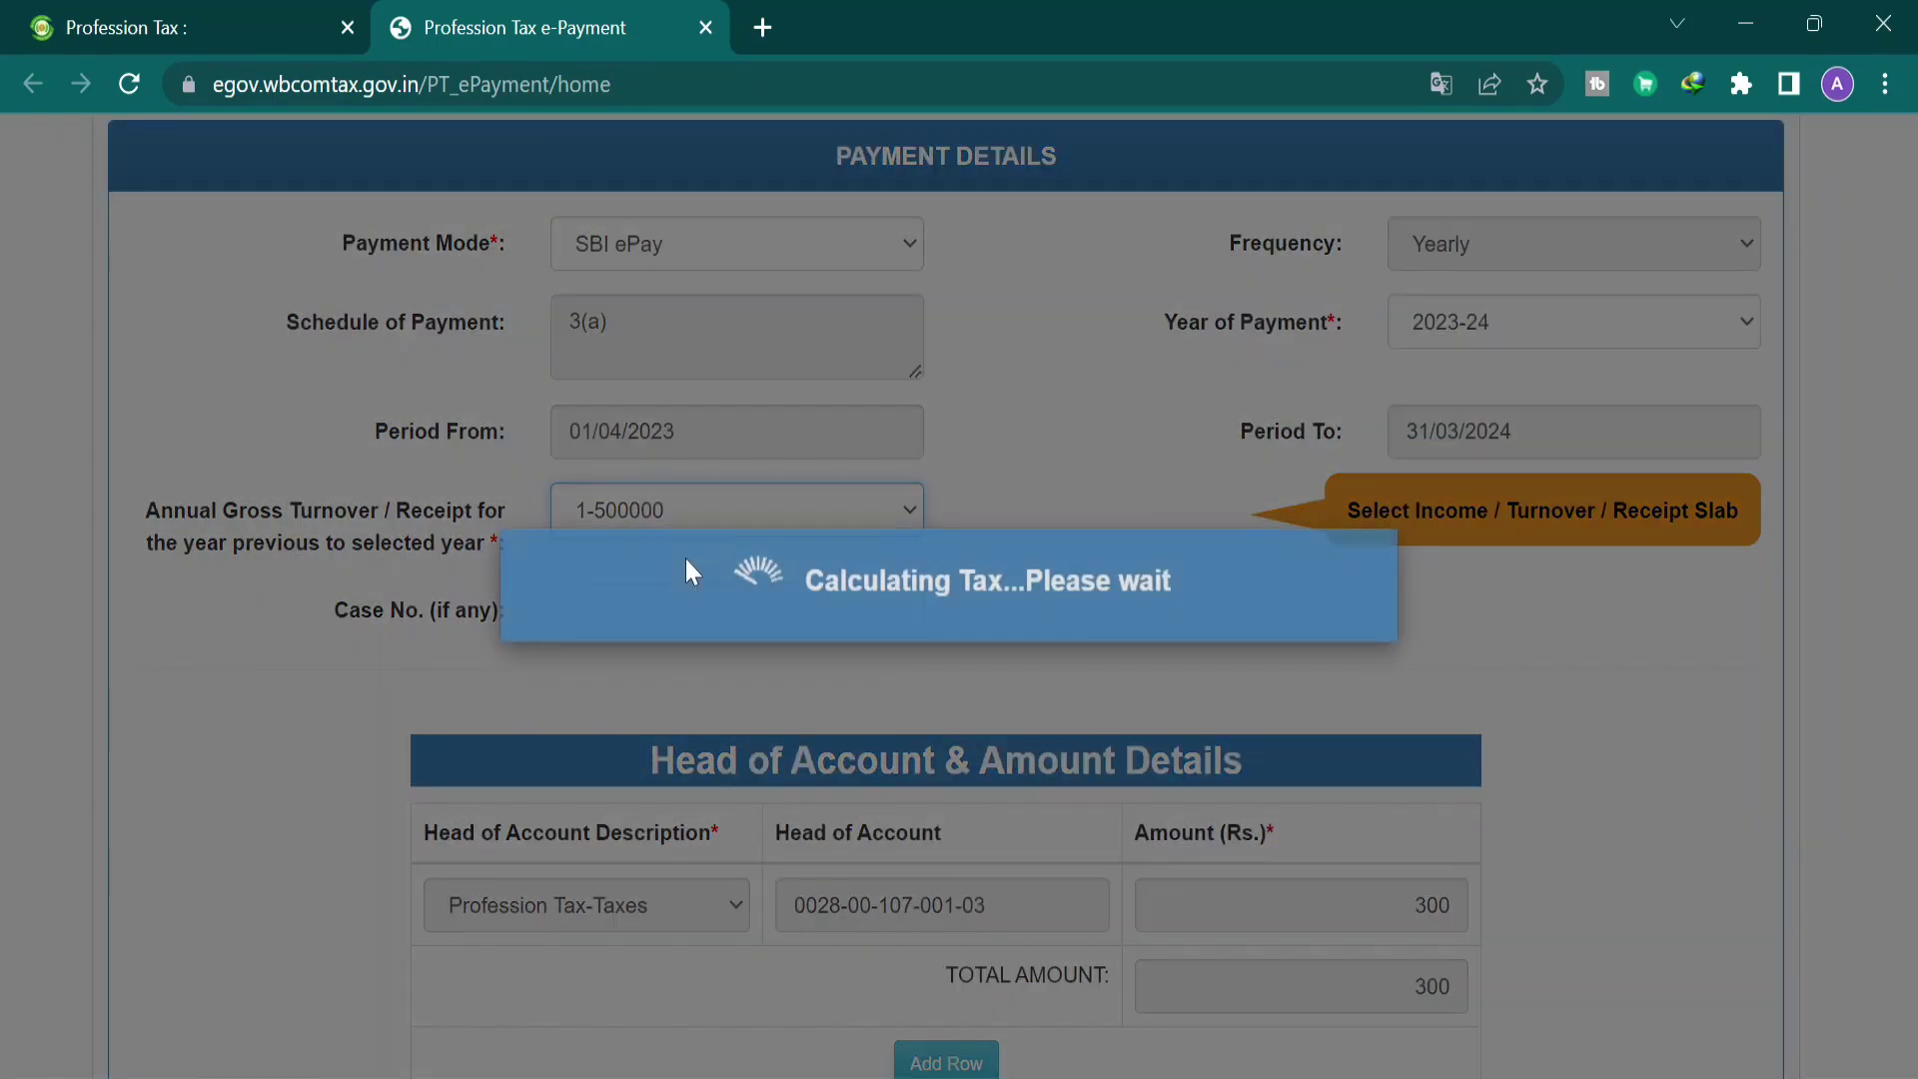
Submit the profession tax payment form and confirm that the given information is correct.
{"action": "scroll", "coordinate": [698, 574], "scroll_direction": "down", "scroll_amount": 5}
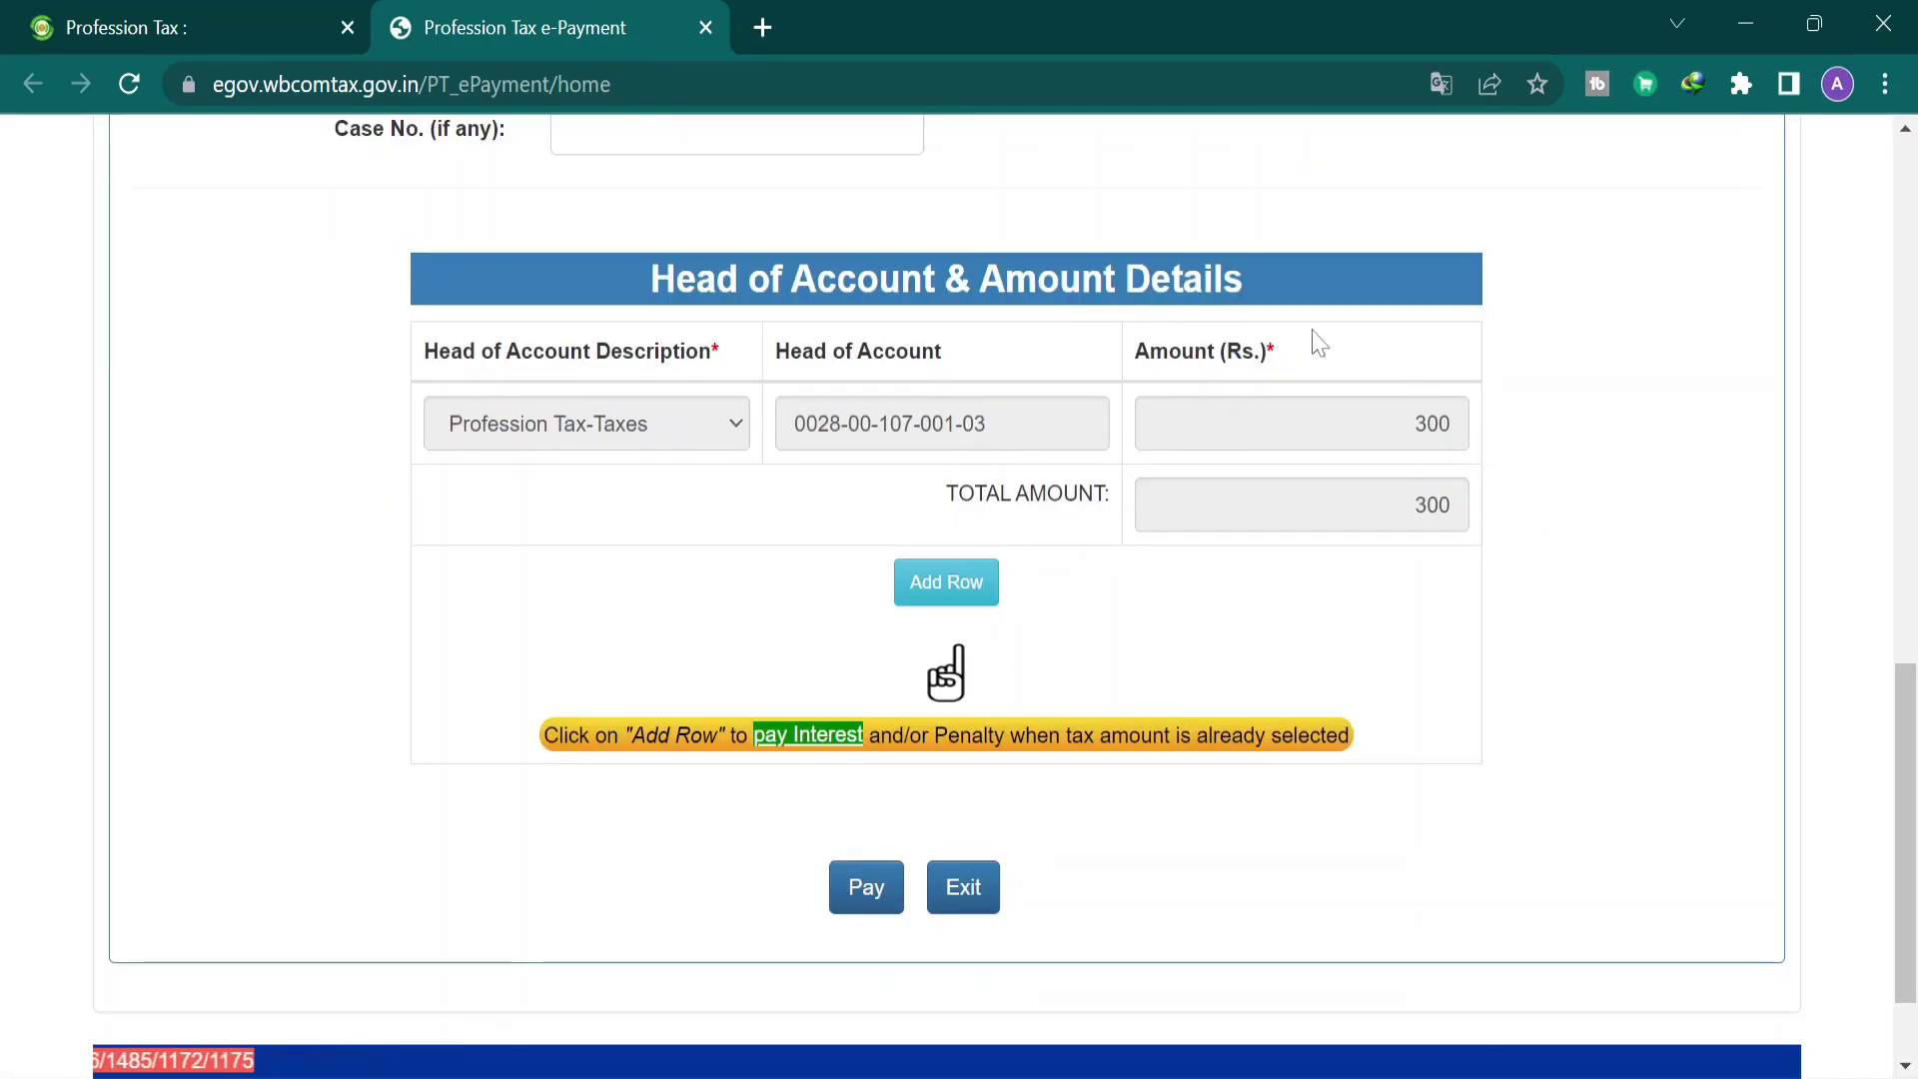
{"action": "left_click", "coordinate": [871, 890]}
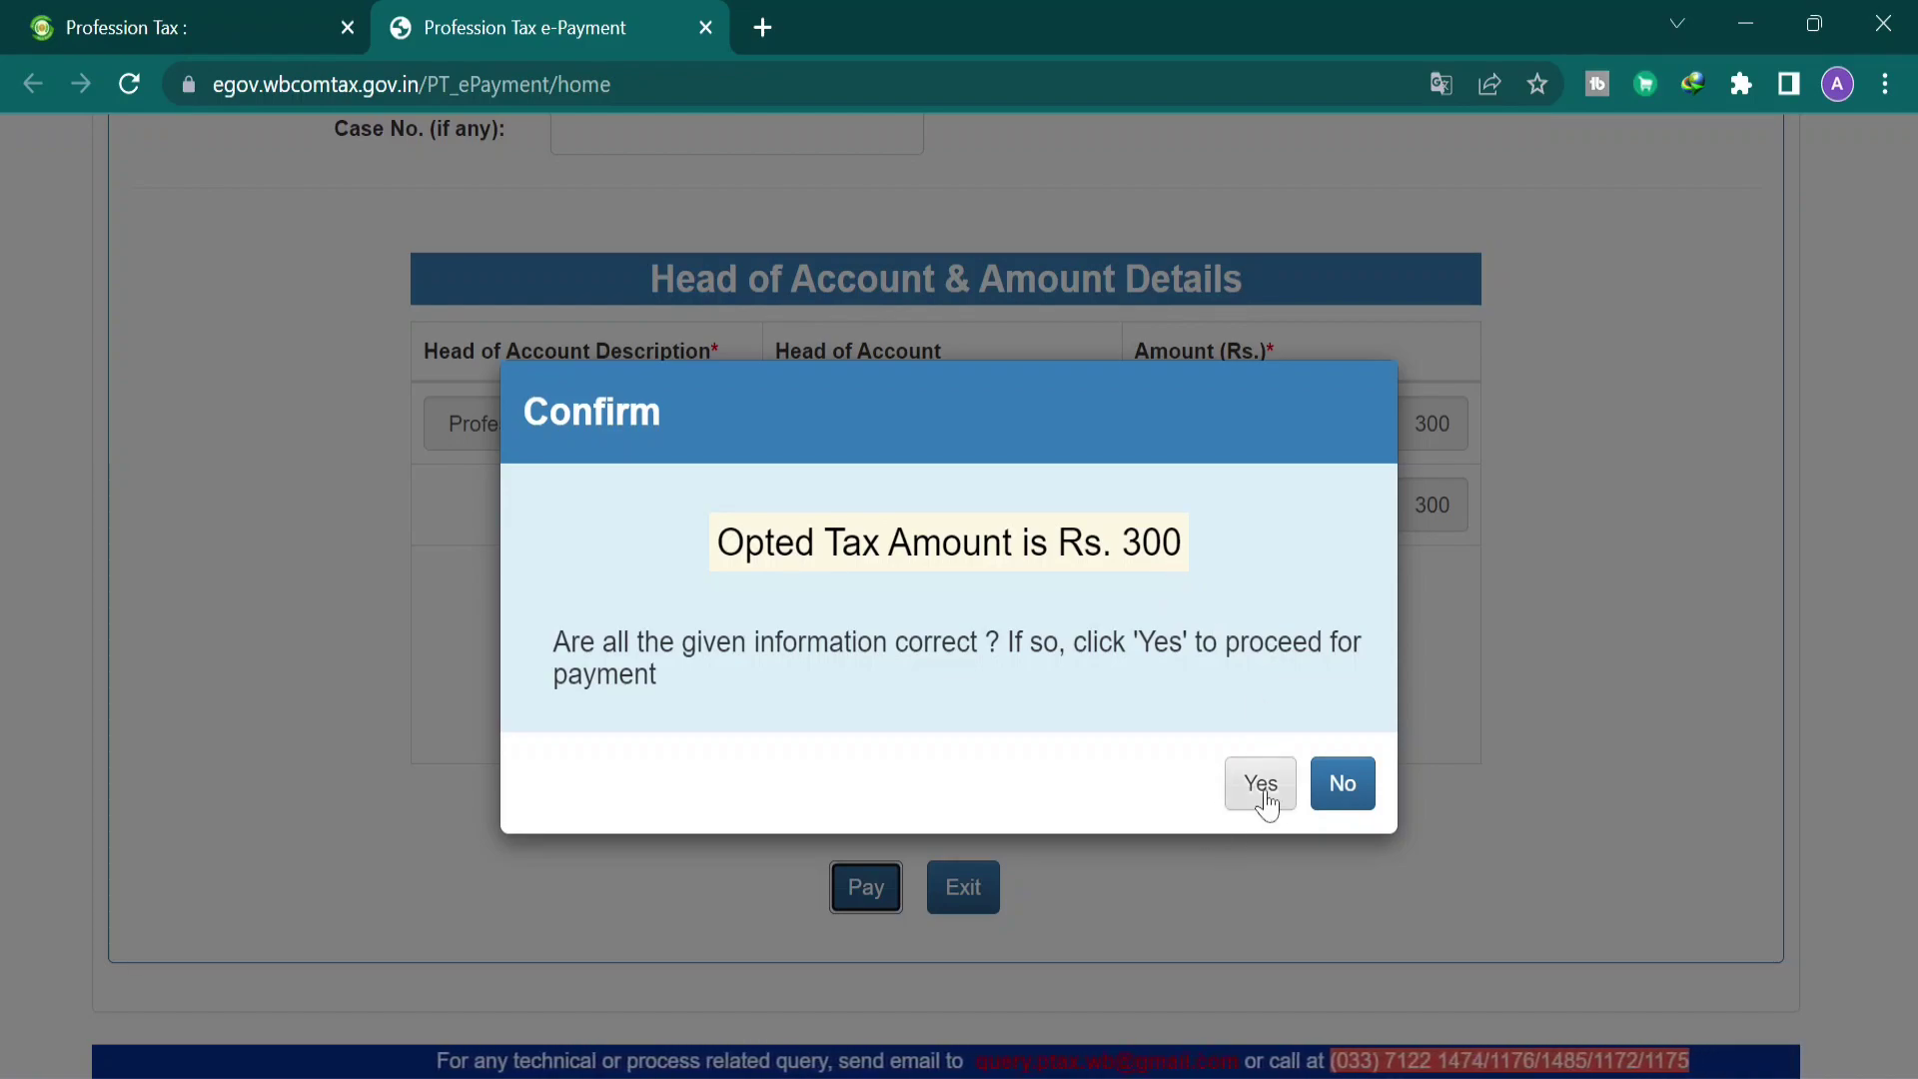
{"action": "left_click", "coordinate": [1258, 790]}
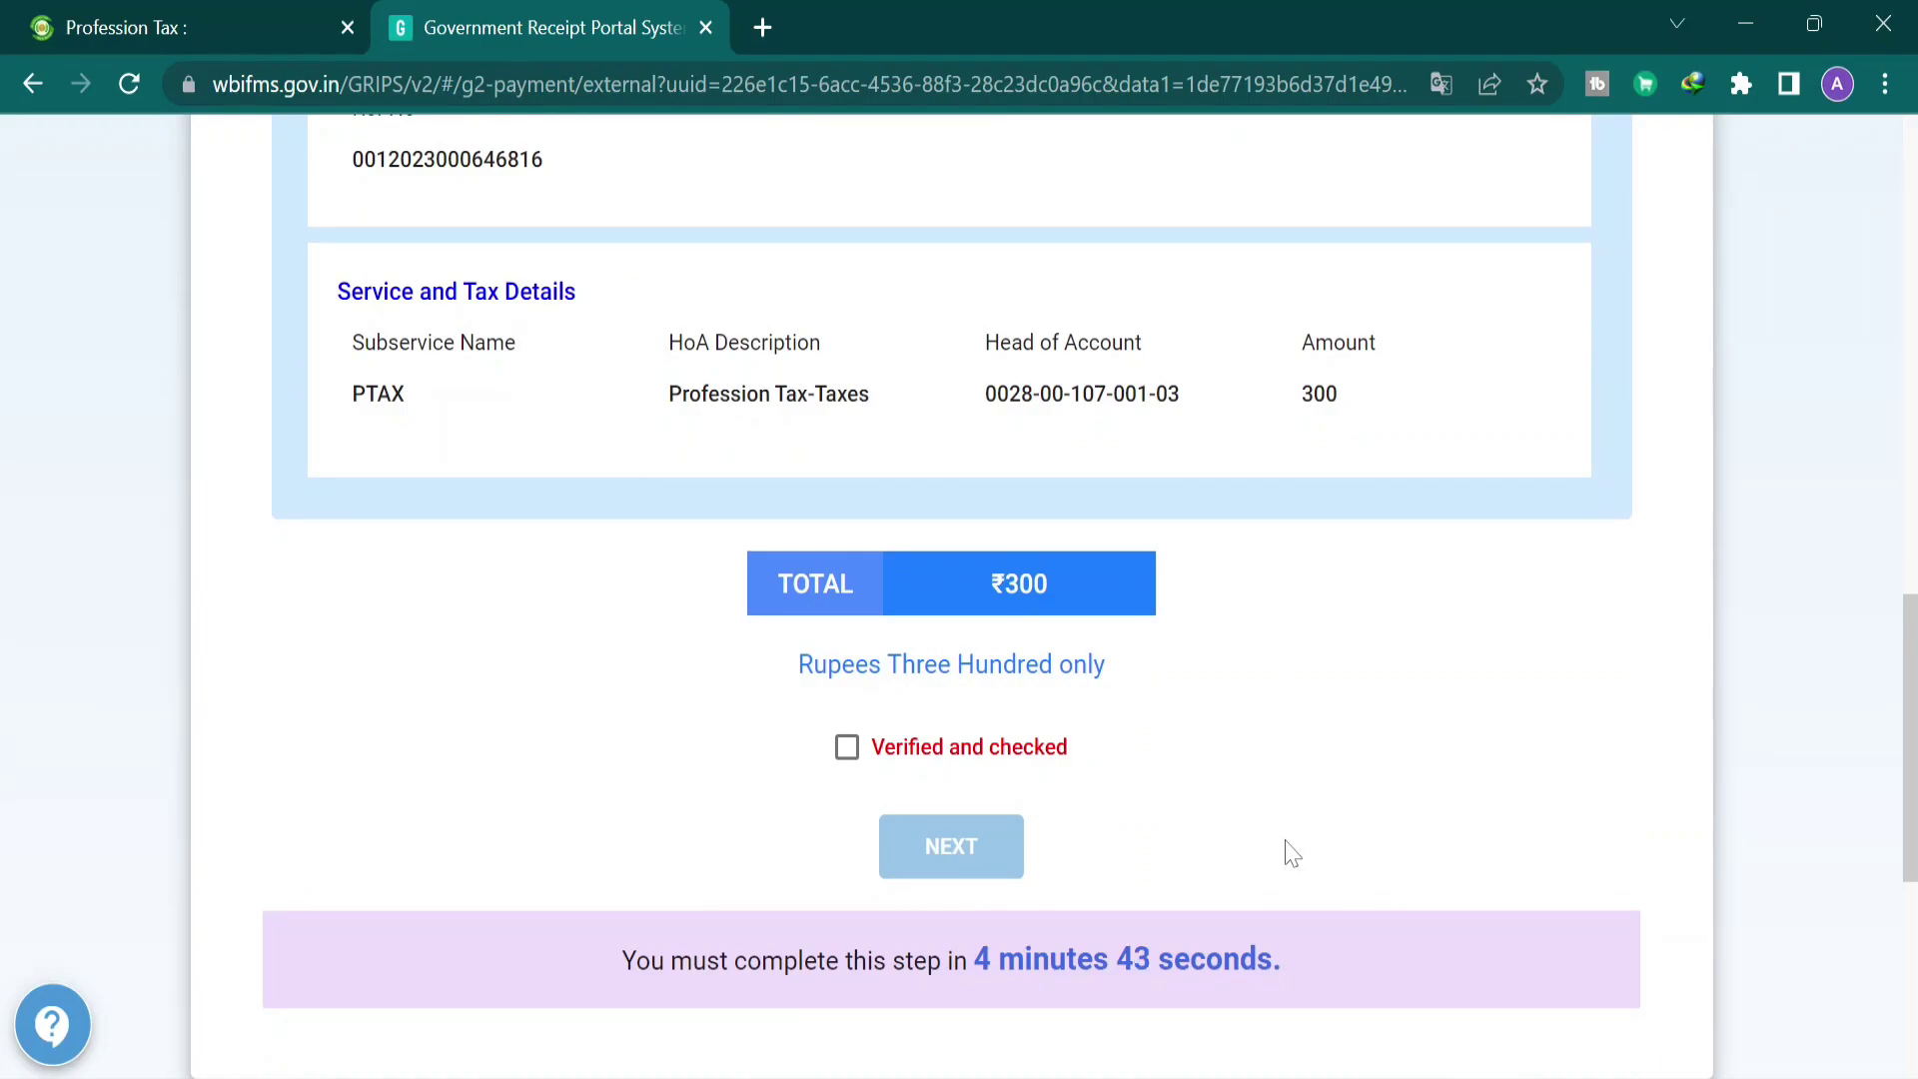
Mark the GRIPS payment summary as verified and checked, and set the payment mode to SBI Epay through Payment Gateway/Bank.
{"action": "left_click", "coordinate": [849, 751]}
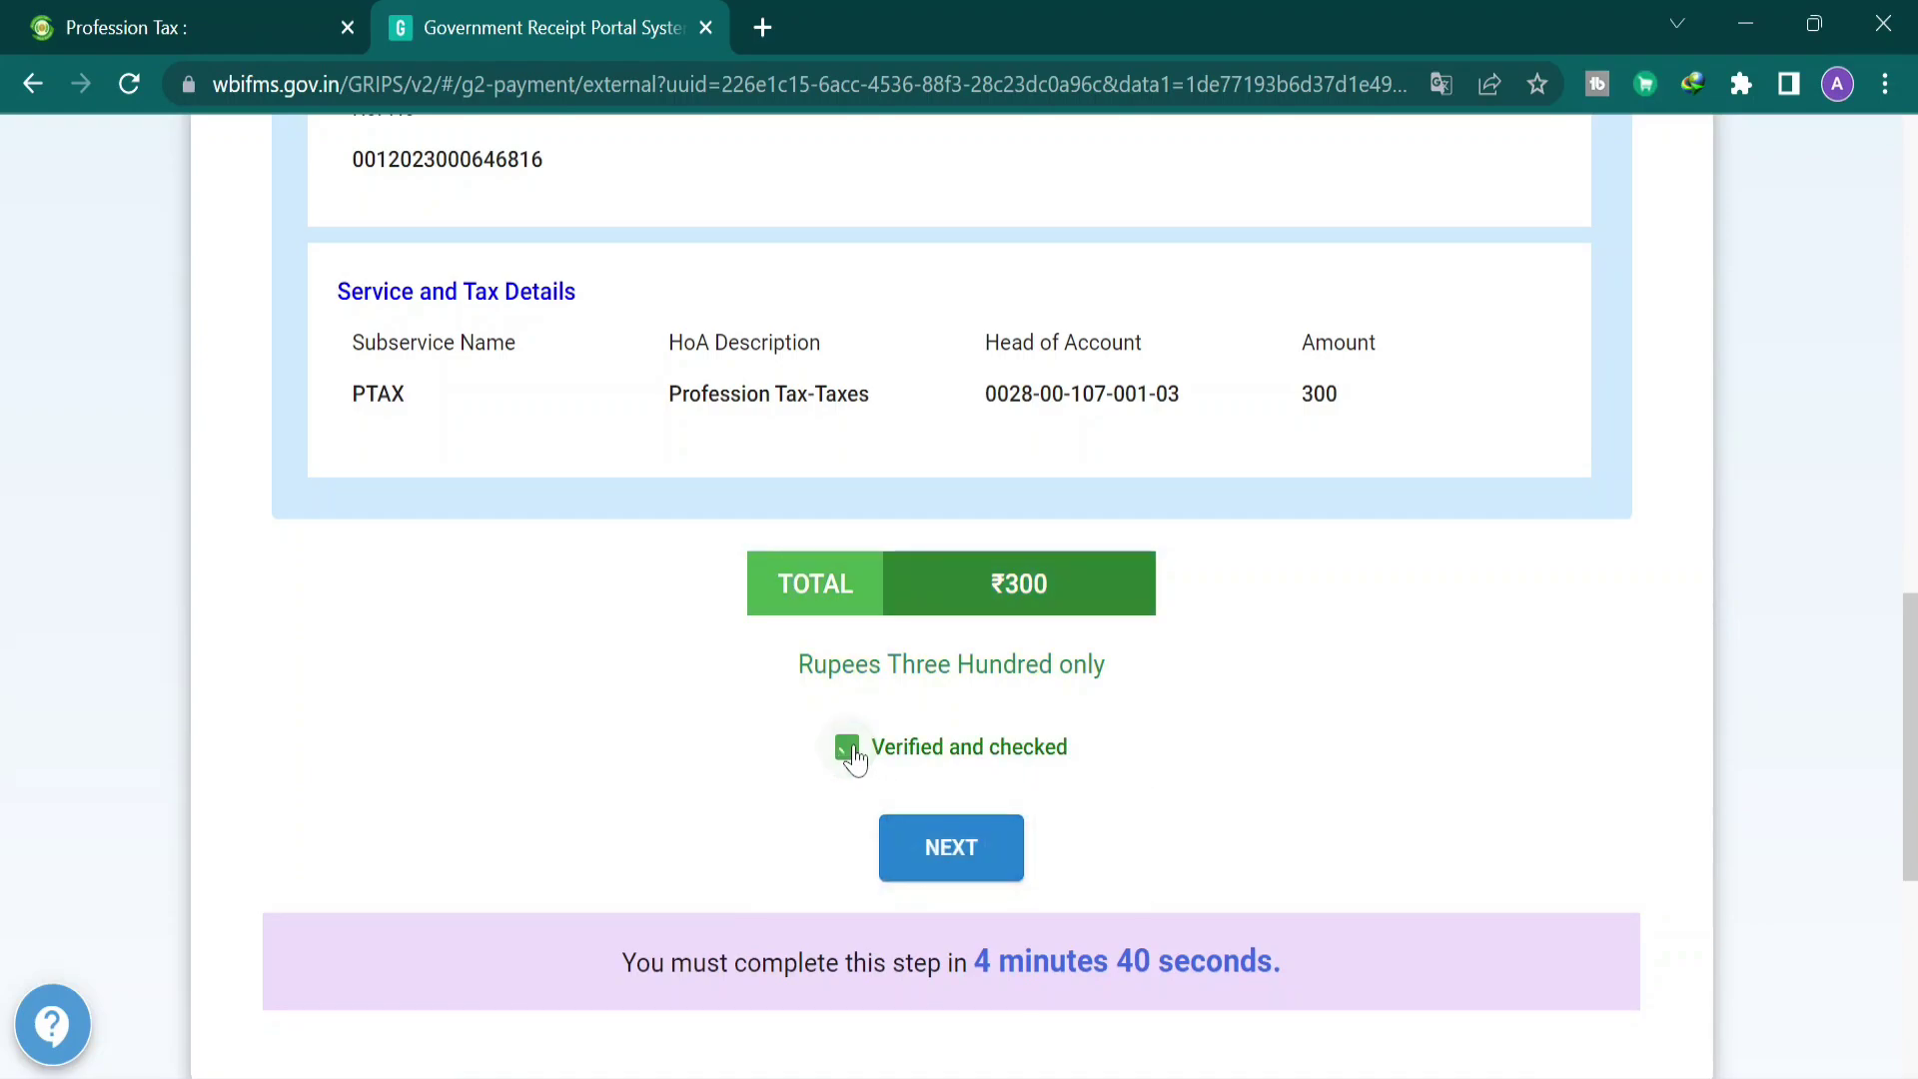
{"action": "left_click", "coordinate": [991, 872]}
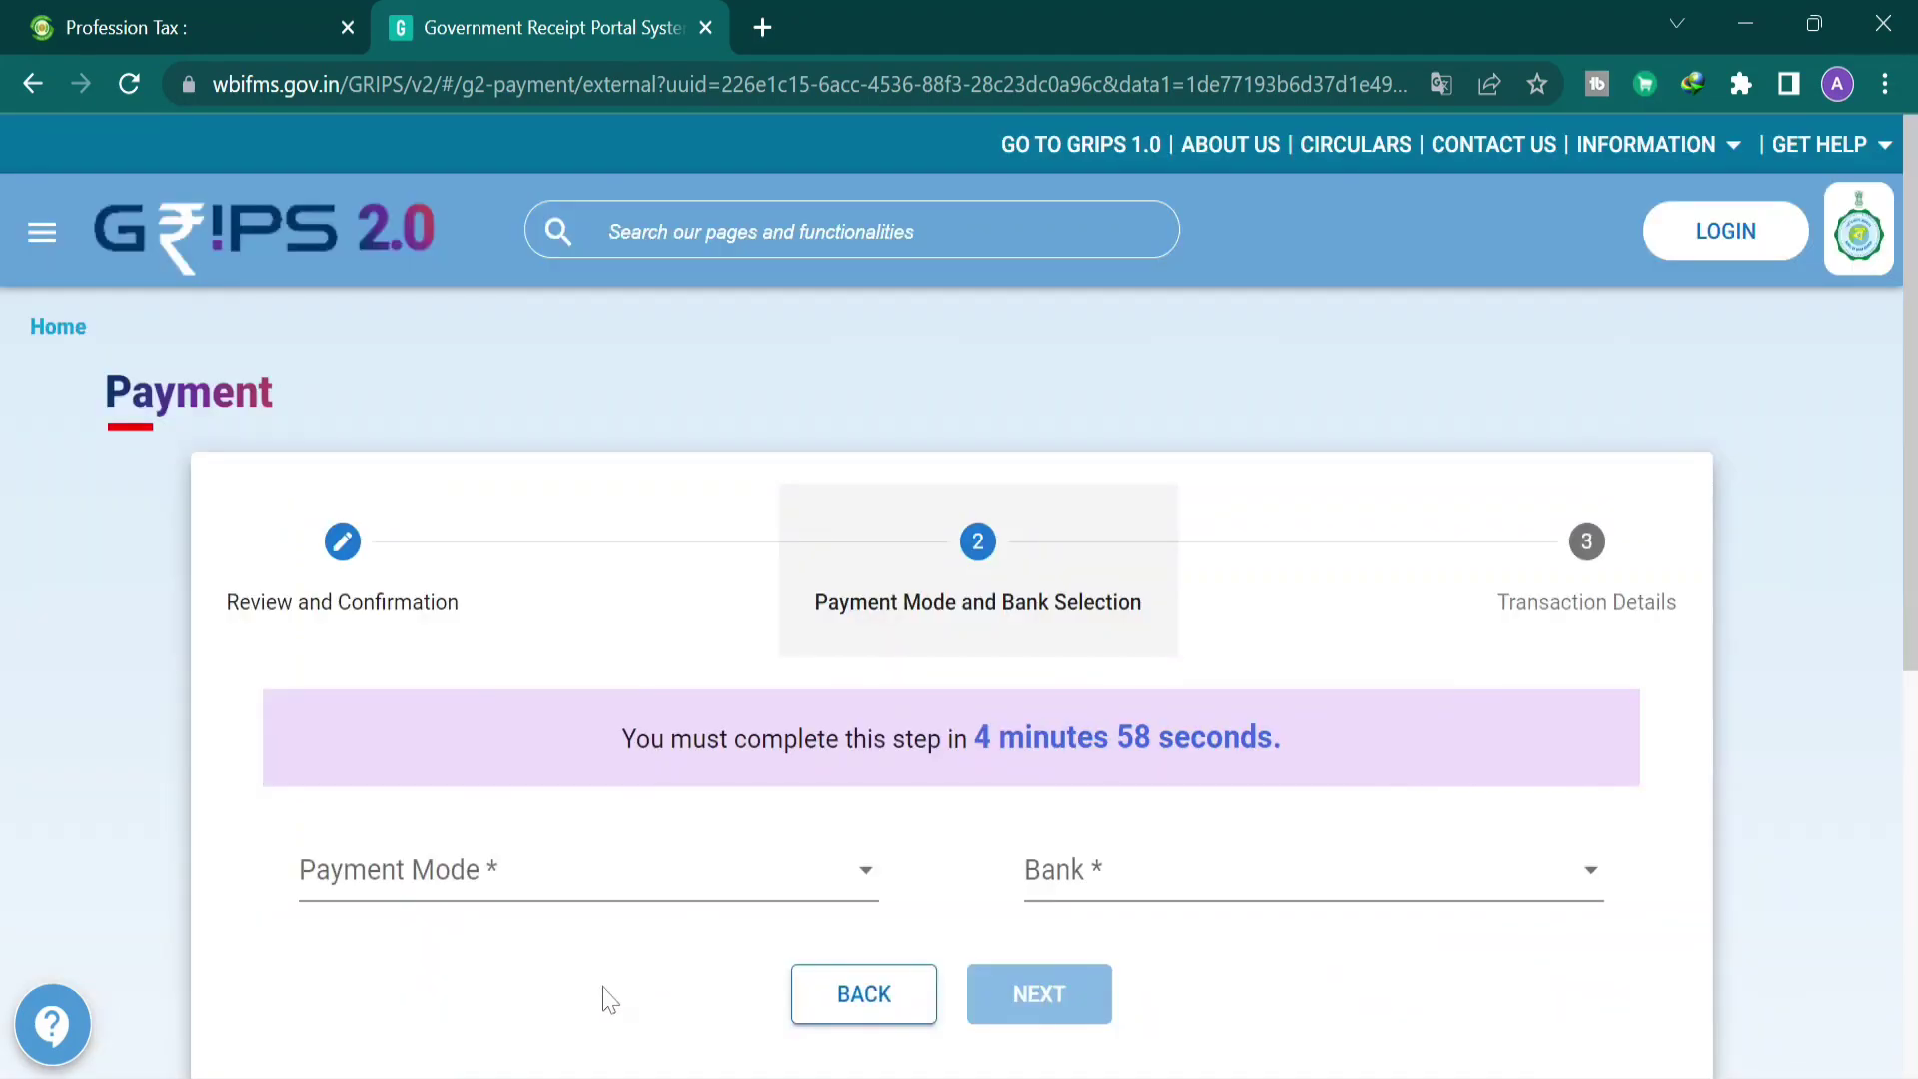
{"action": "left_click", "coordinate": [499, 902]}
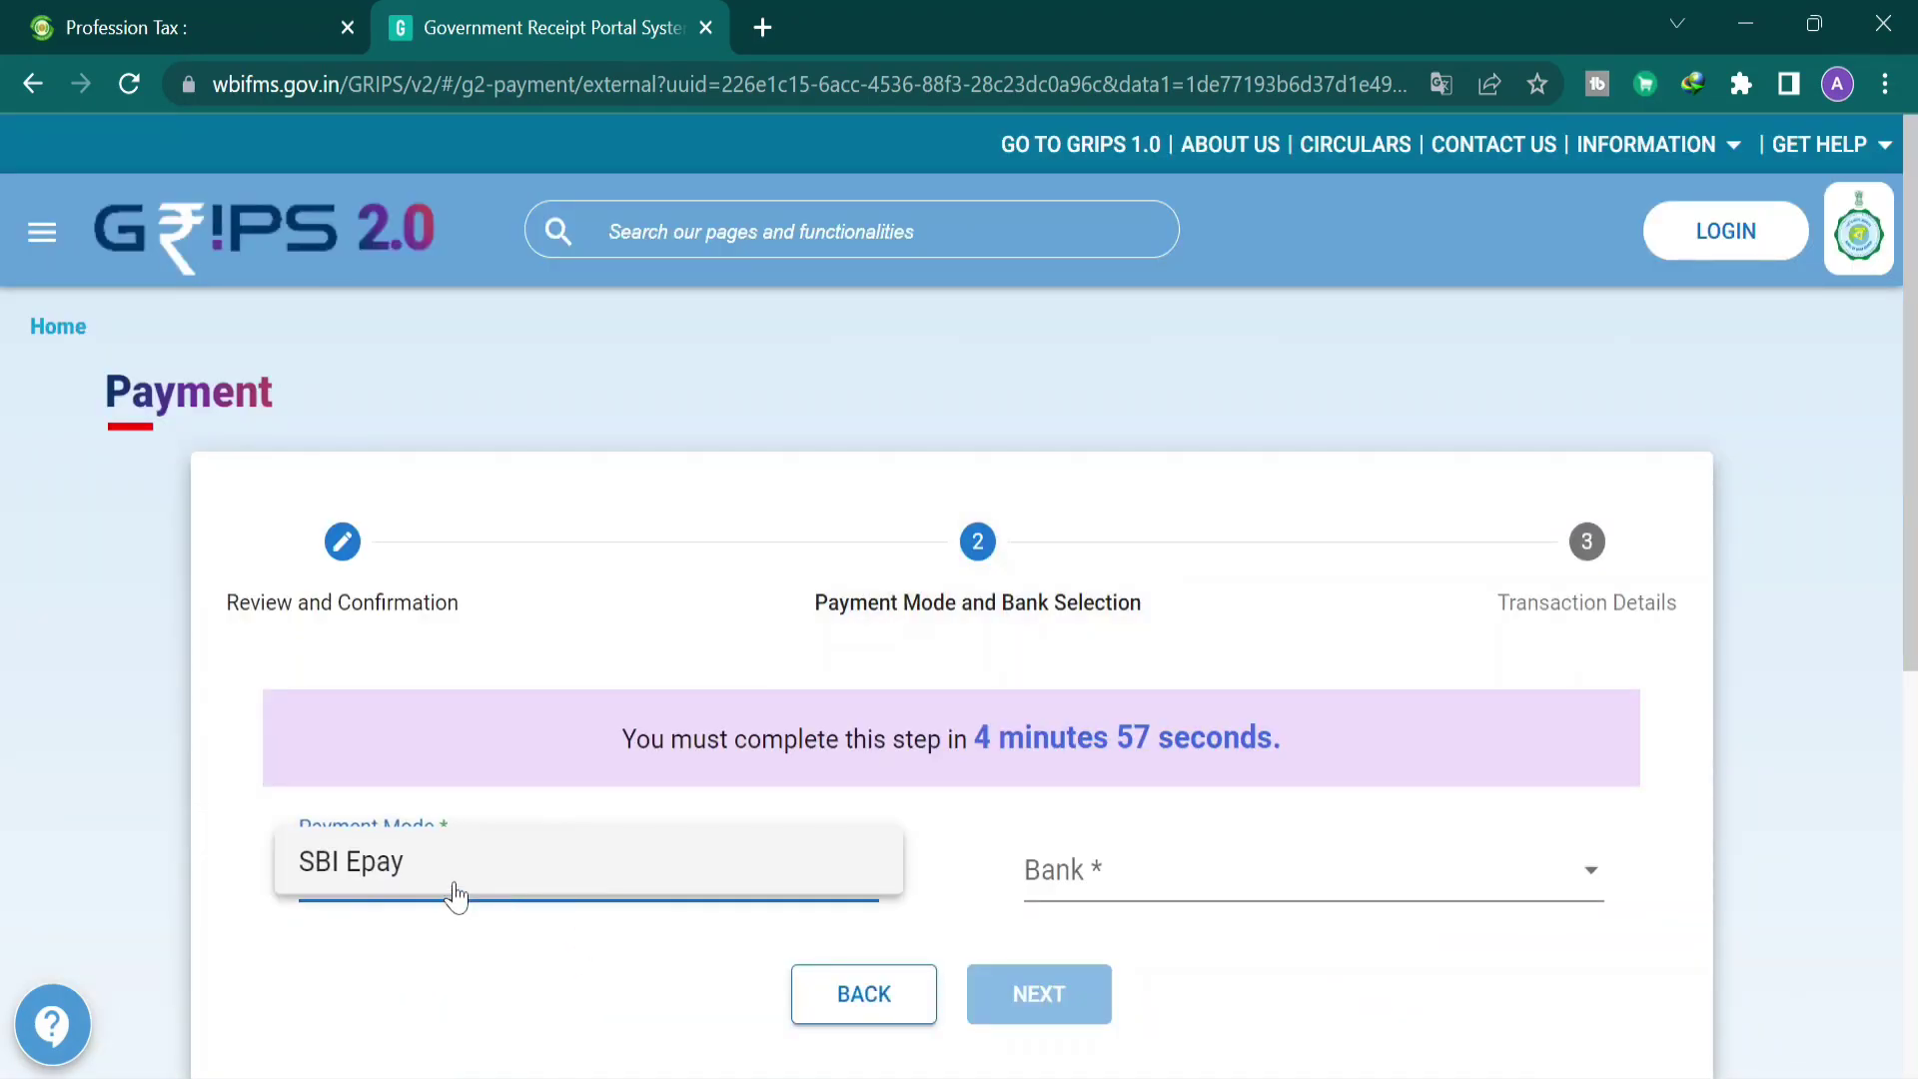
{"action": "left_click", "coordinate": [395, 865]}
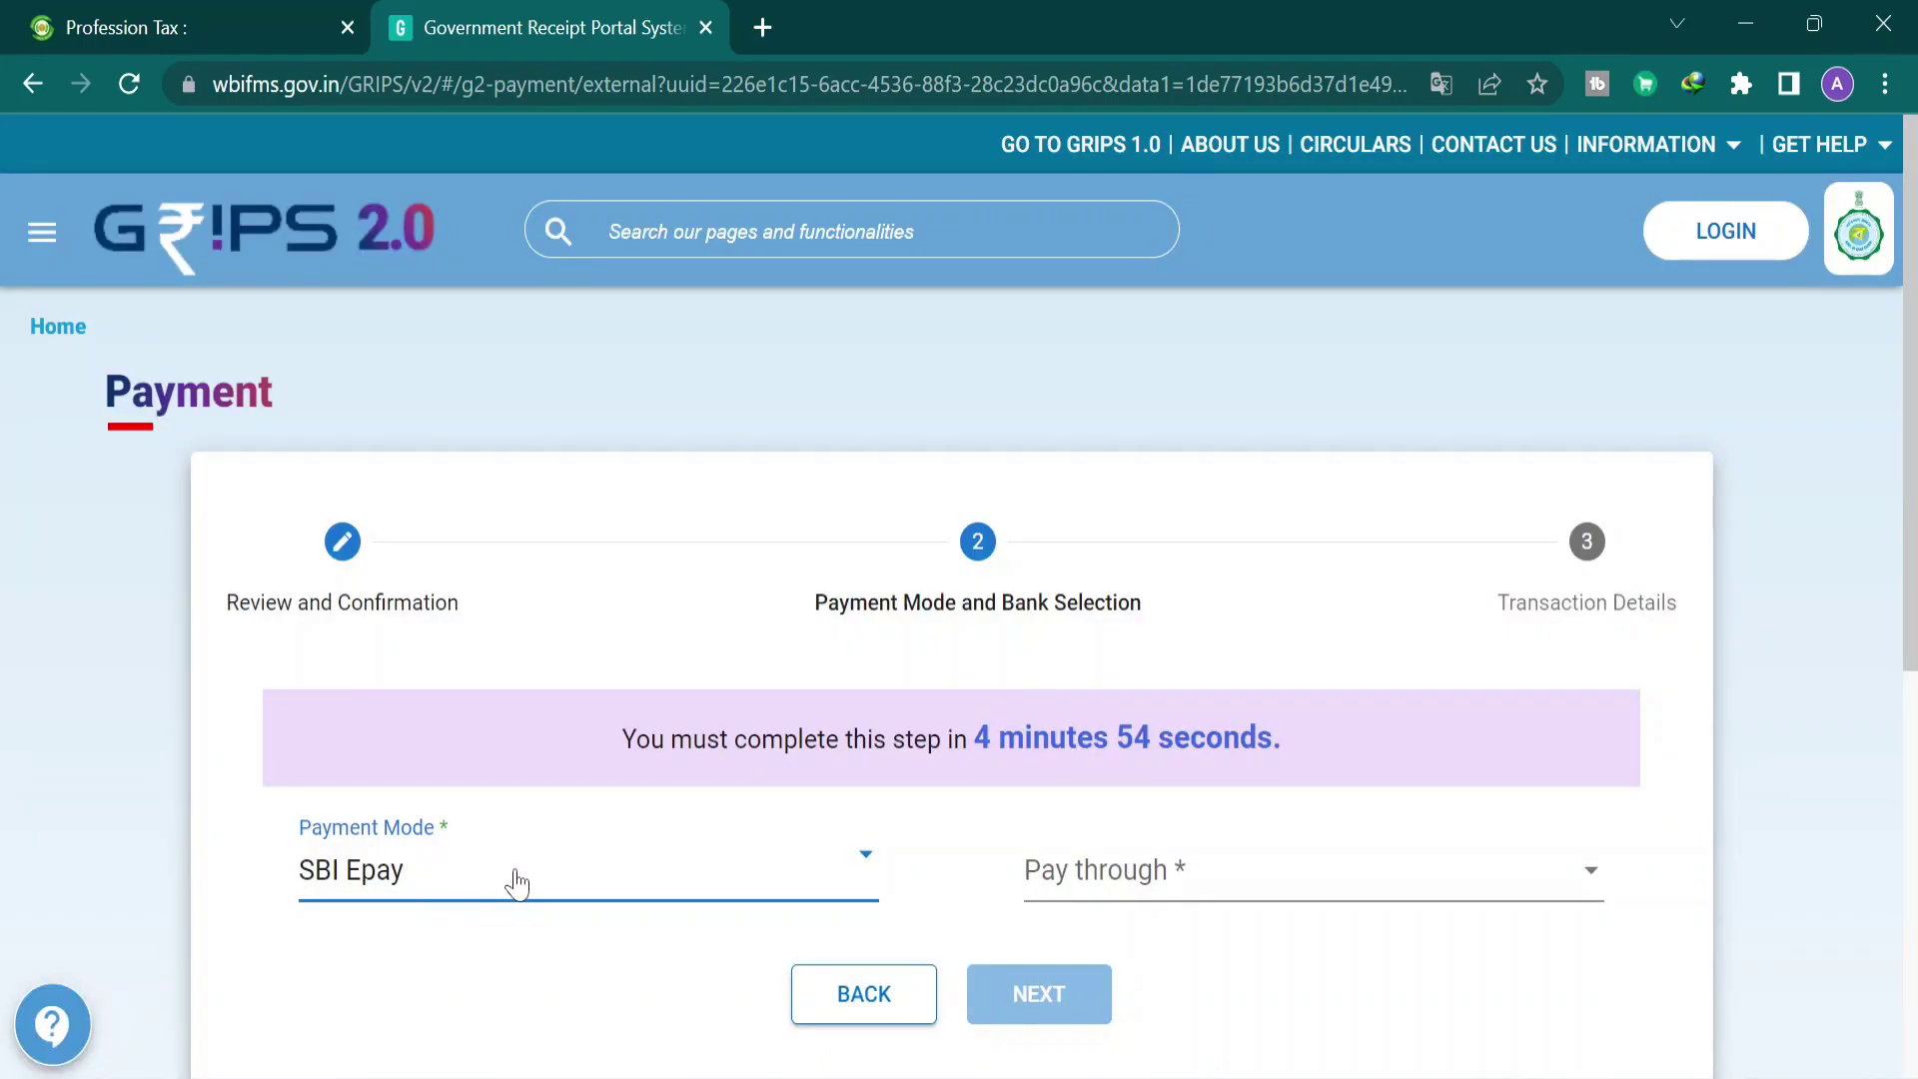
{"action": "left_click", "coordinate": [1165, 894]}
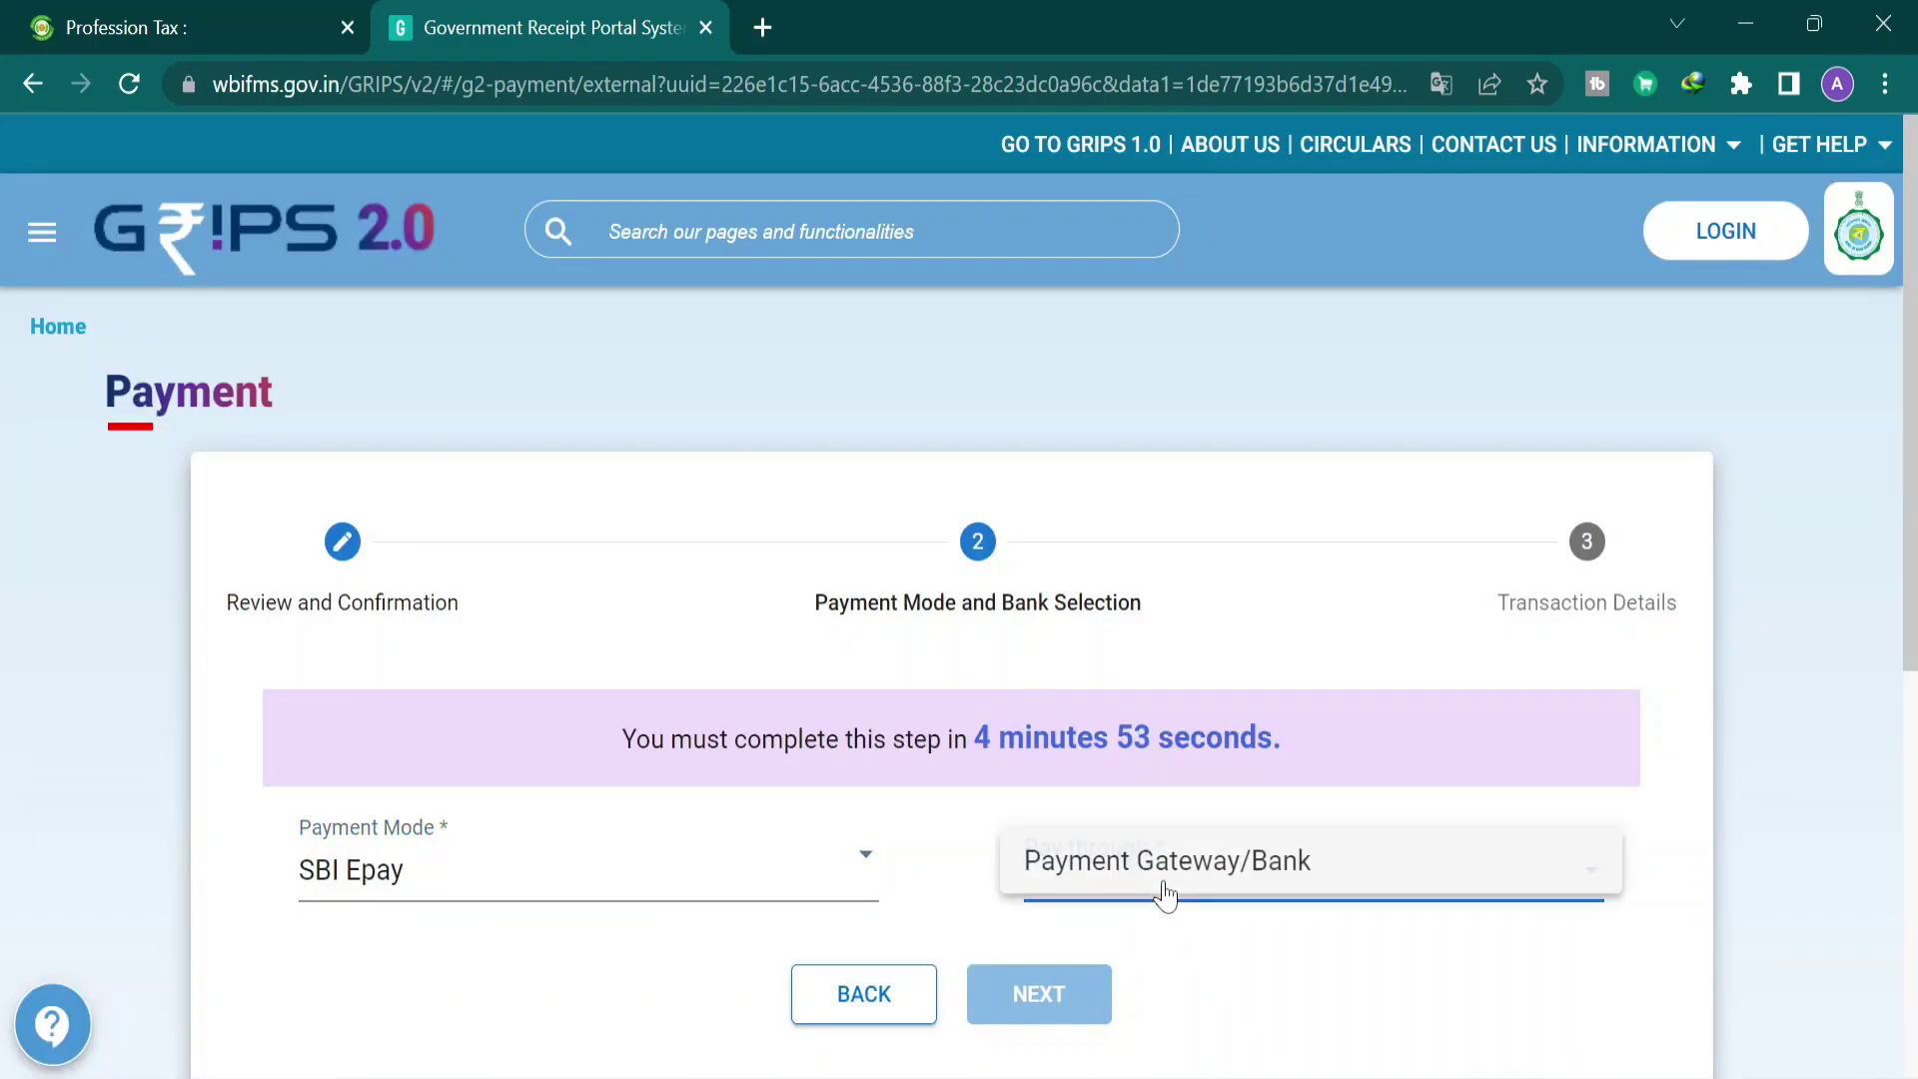
{"action": "left_click", "coordinate": [1228, 879]}
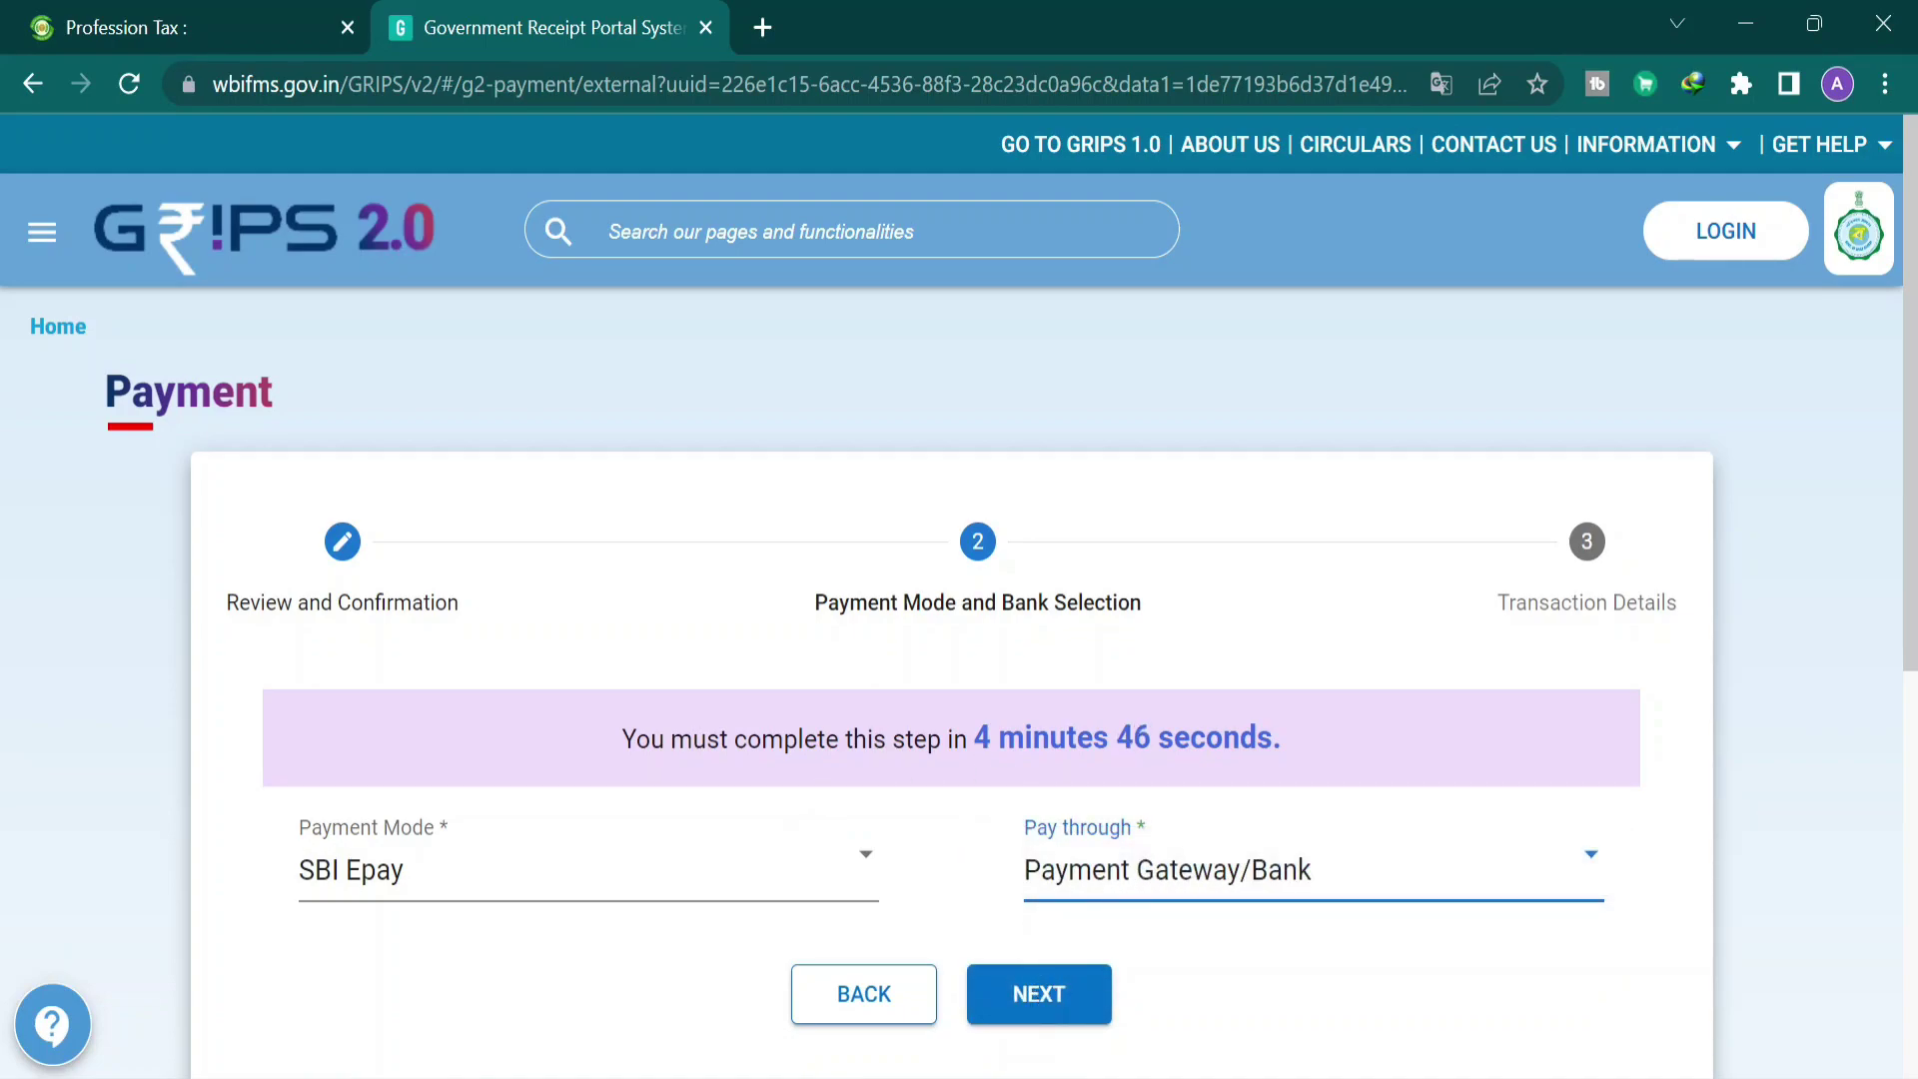
{"action": "left_click_drag", "start_coordinate": [967, 740], "coordinate": [1343, 744]}
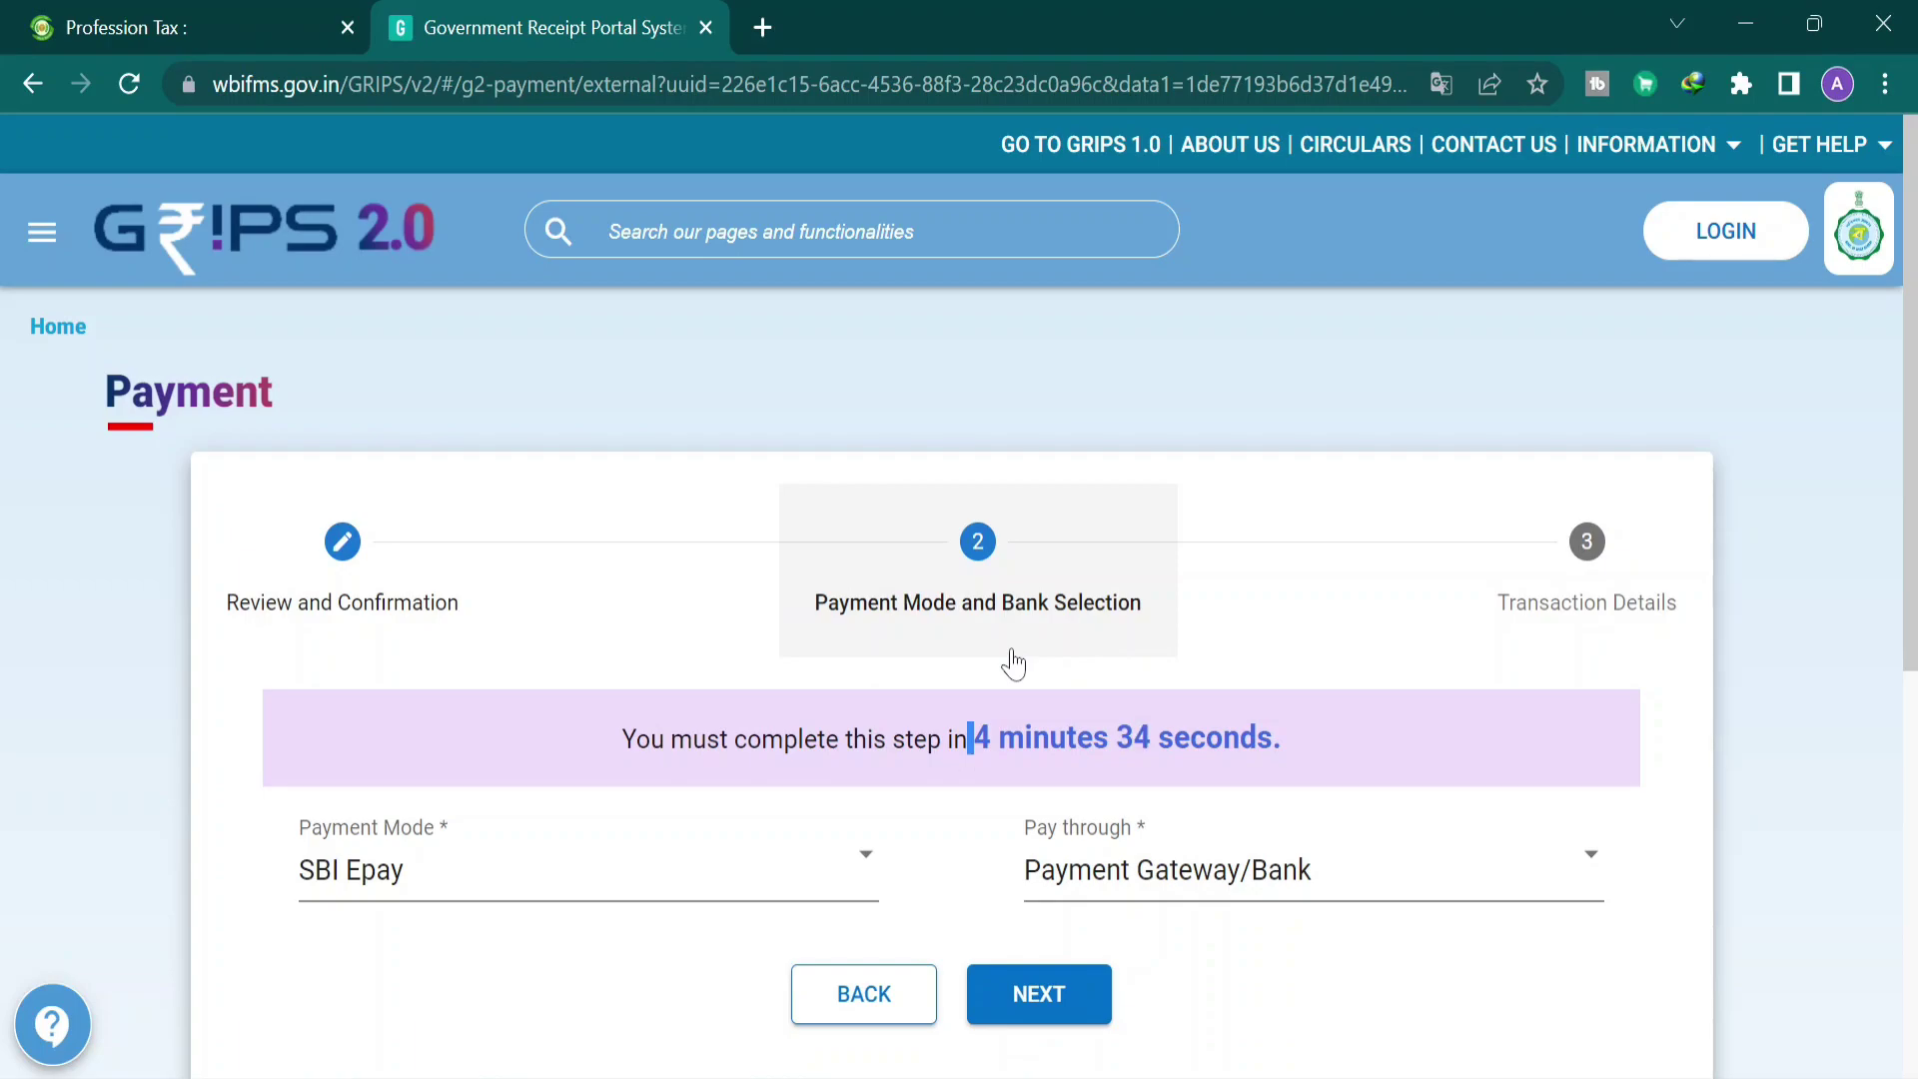
{"action": "left_click", "coordinate": [1092, 1002]}
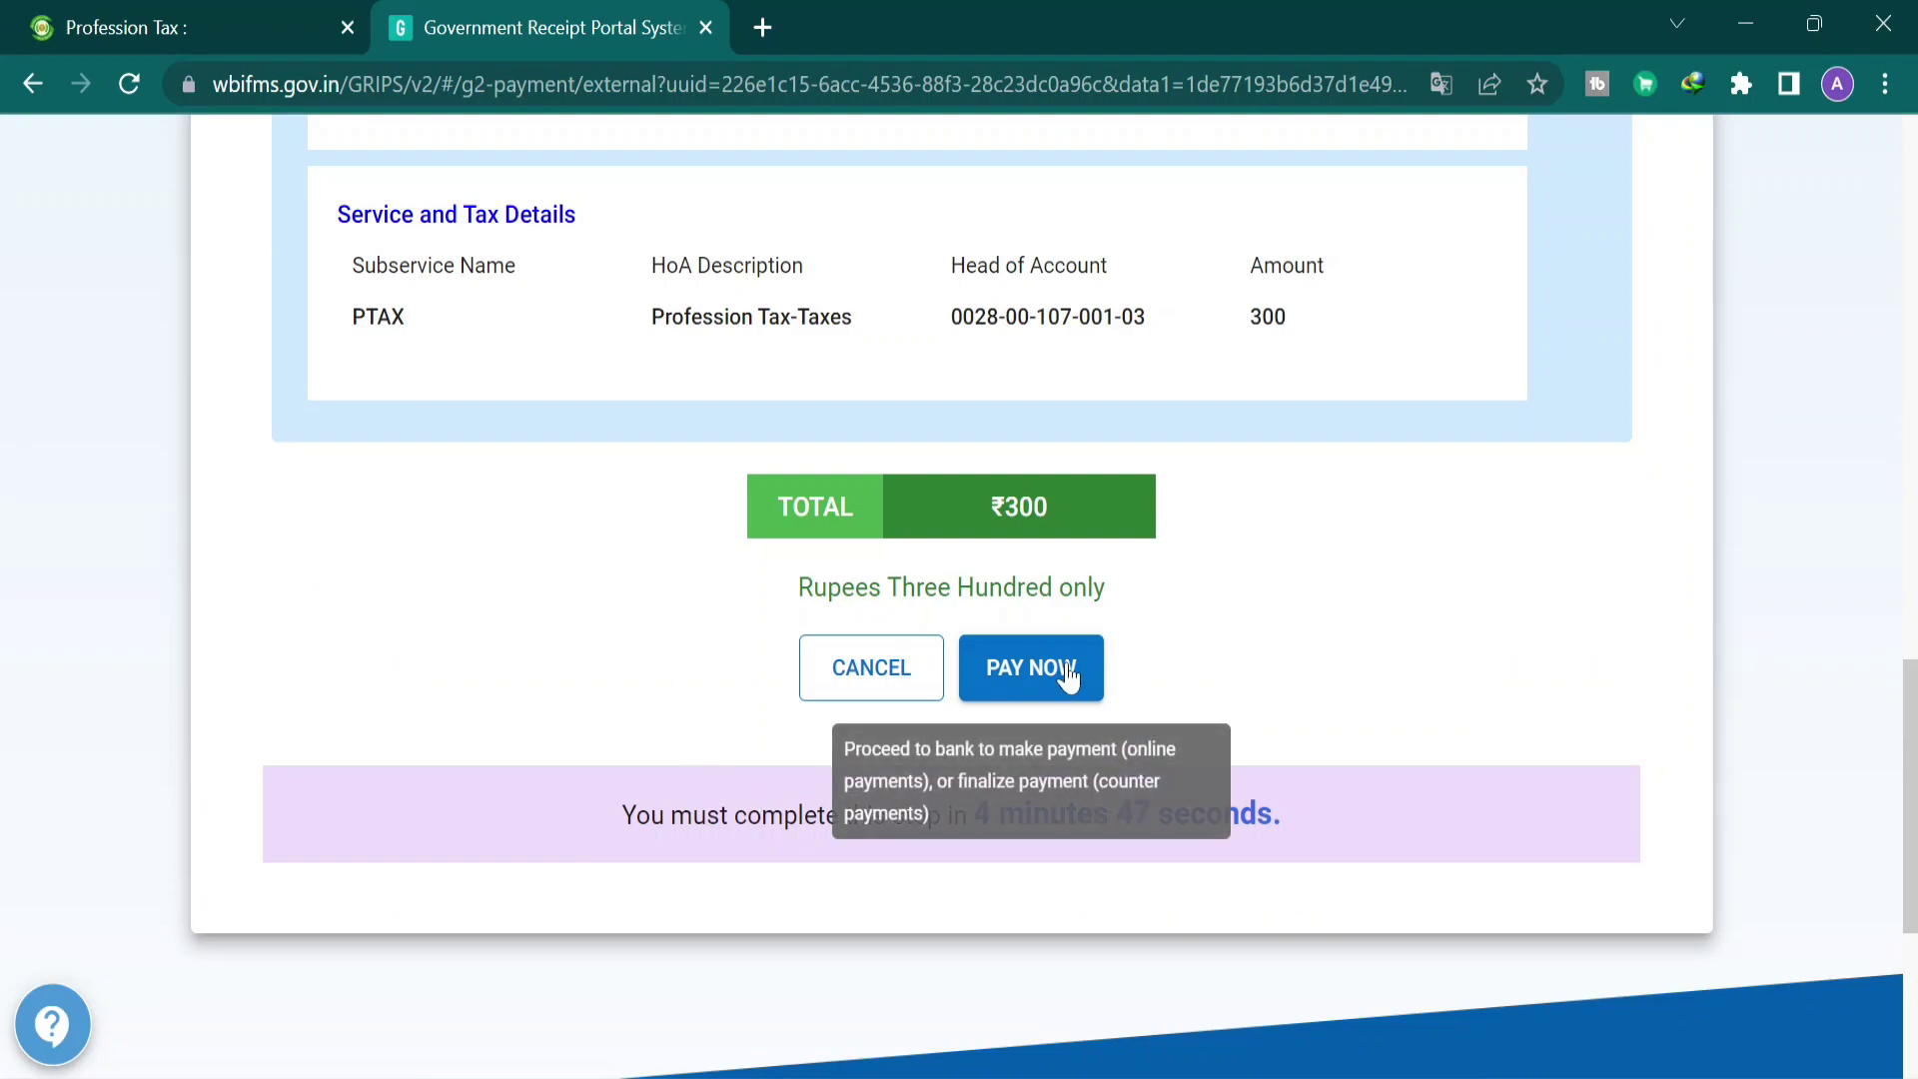
Proceed to the SBIePay payment page and choose UPI as the payment method.
{"action": "left_click", "coordinate": [1067, 677]}
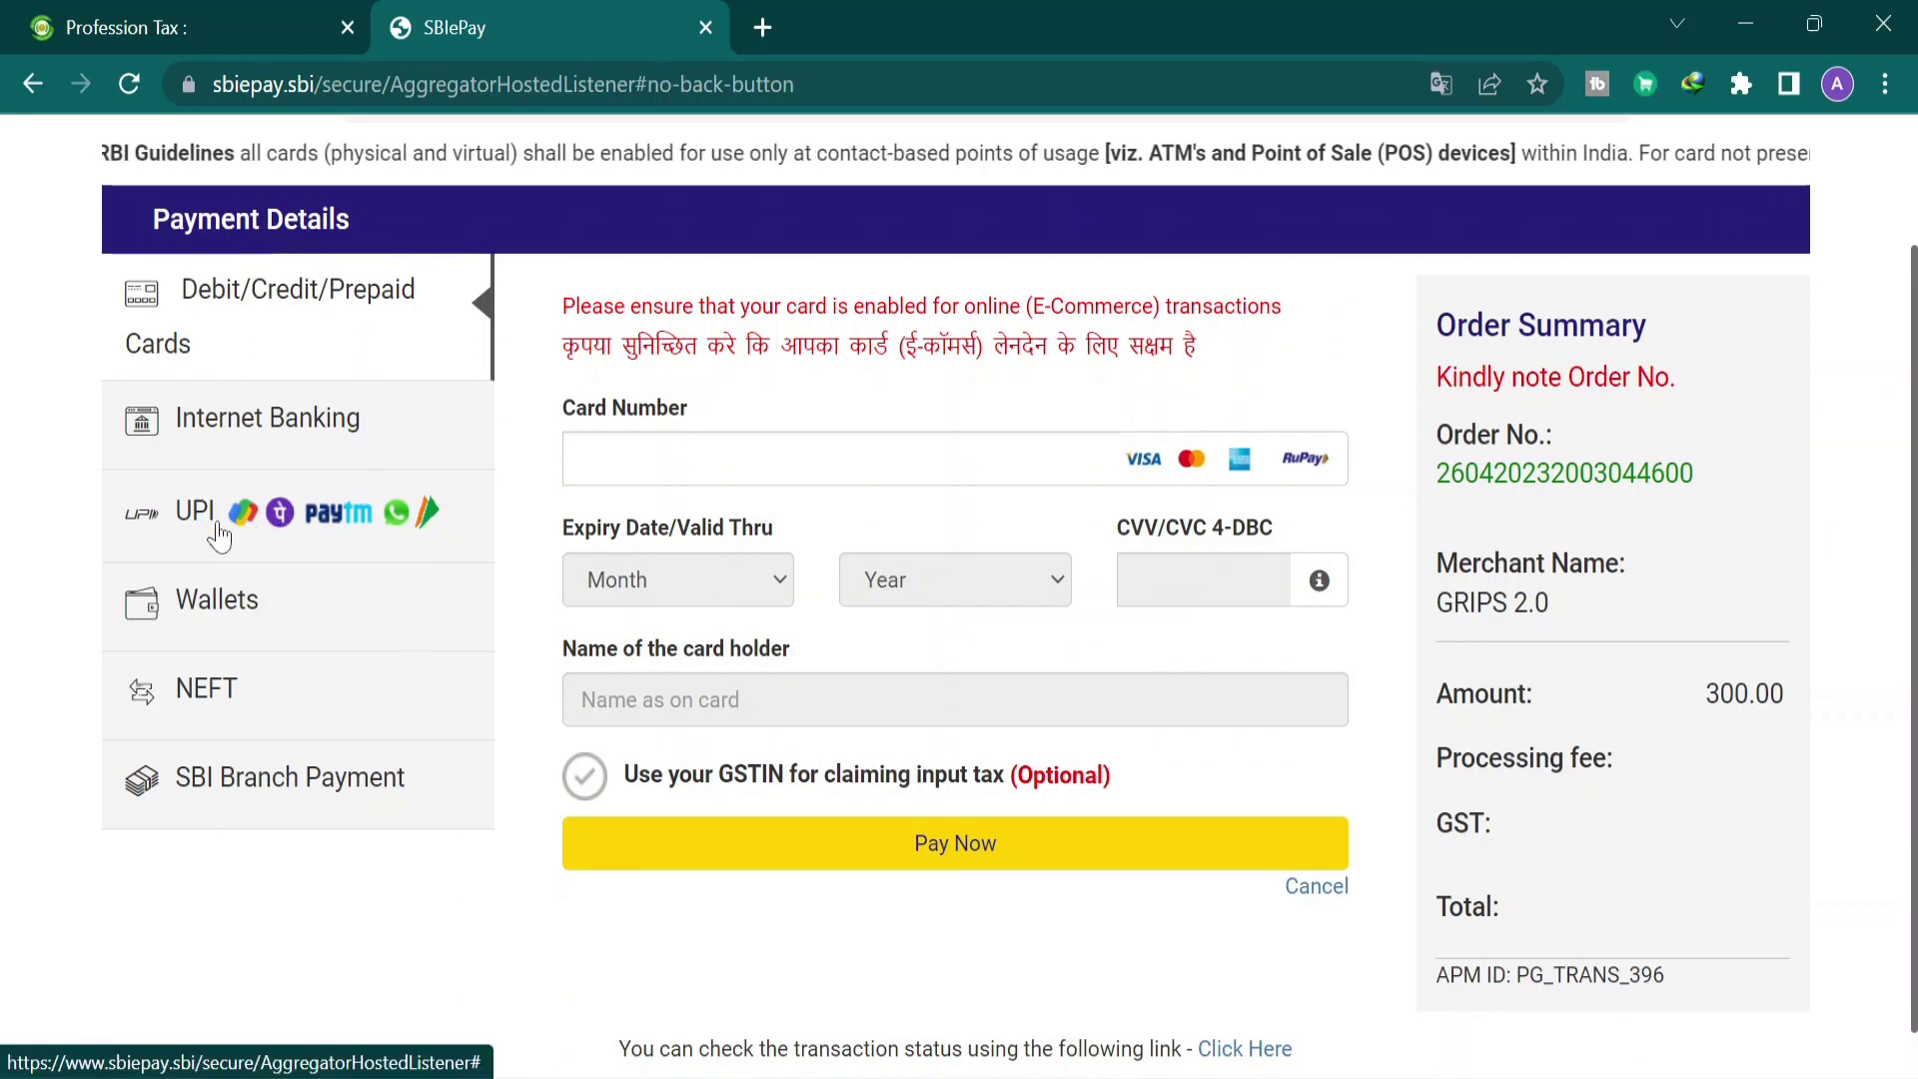
{"action": "left_click", "coordinate": [259, 536]}
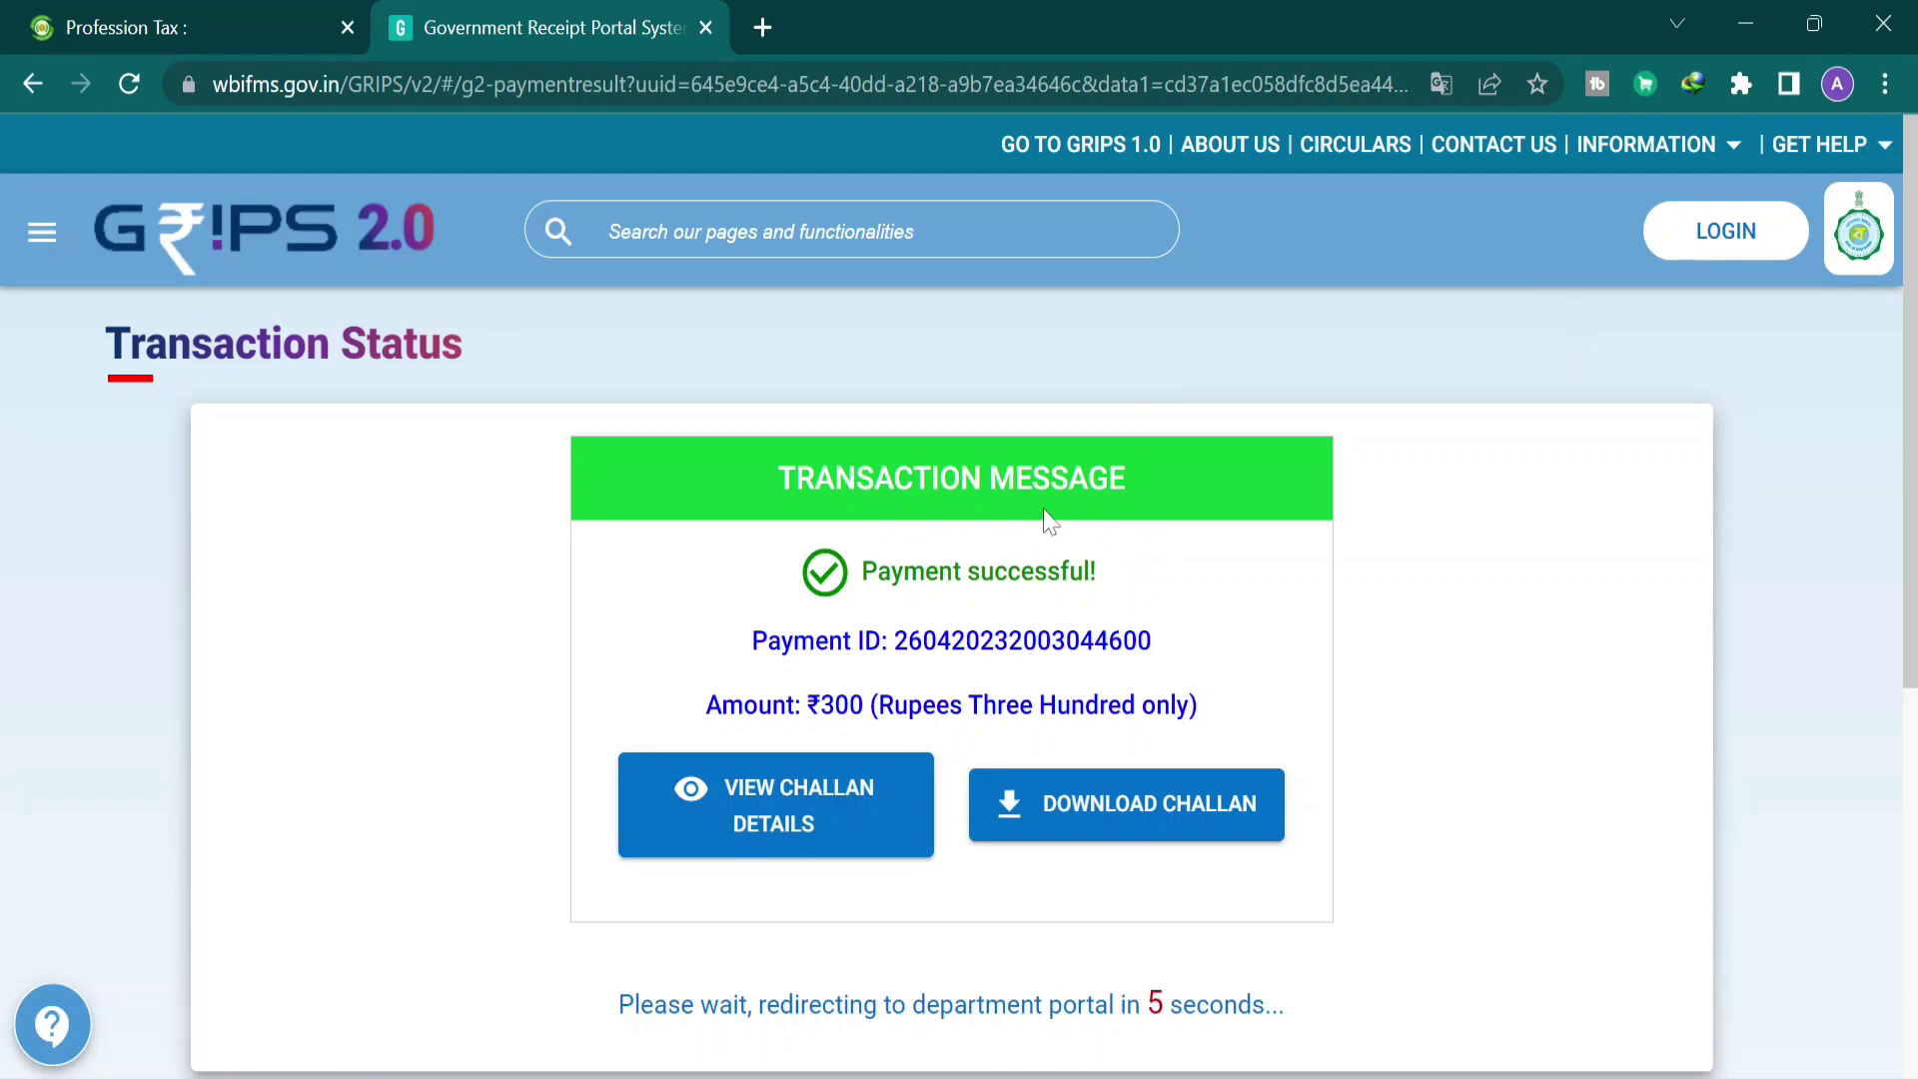
Download the payment challan as challan.pdf and check its payment period and payment reference number.
{"action": "left_click", "coordinate": [1161, 814]}
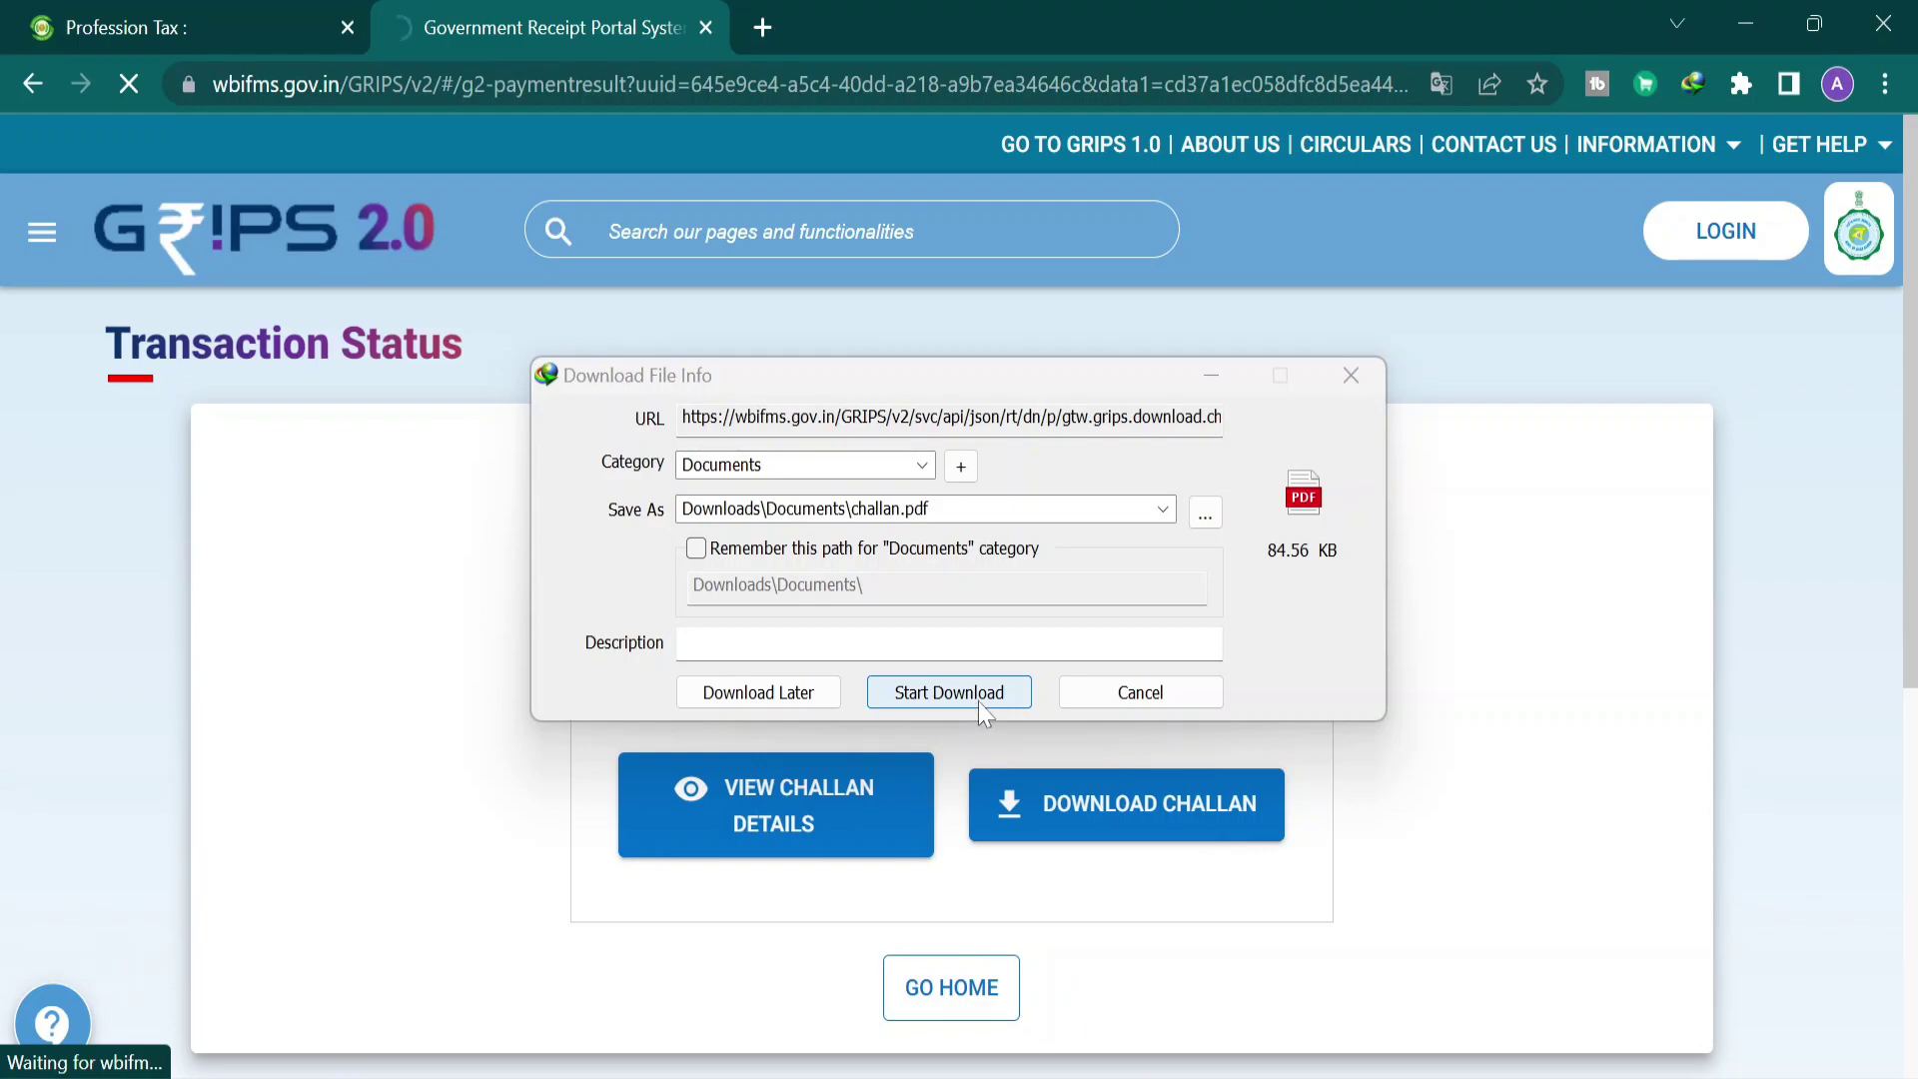
{"action": "left_click", "coordinate": [949, 692]}
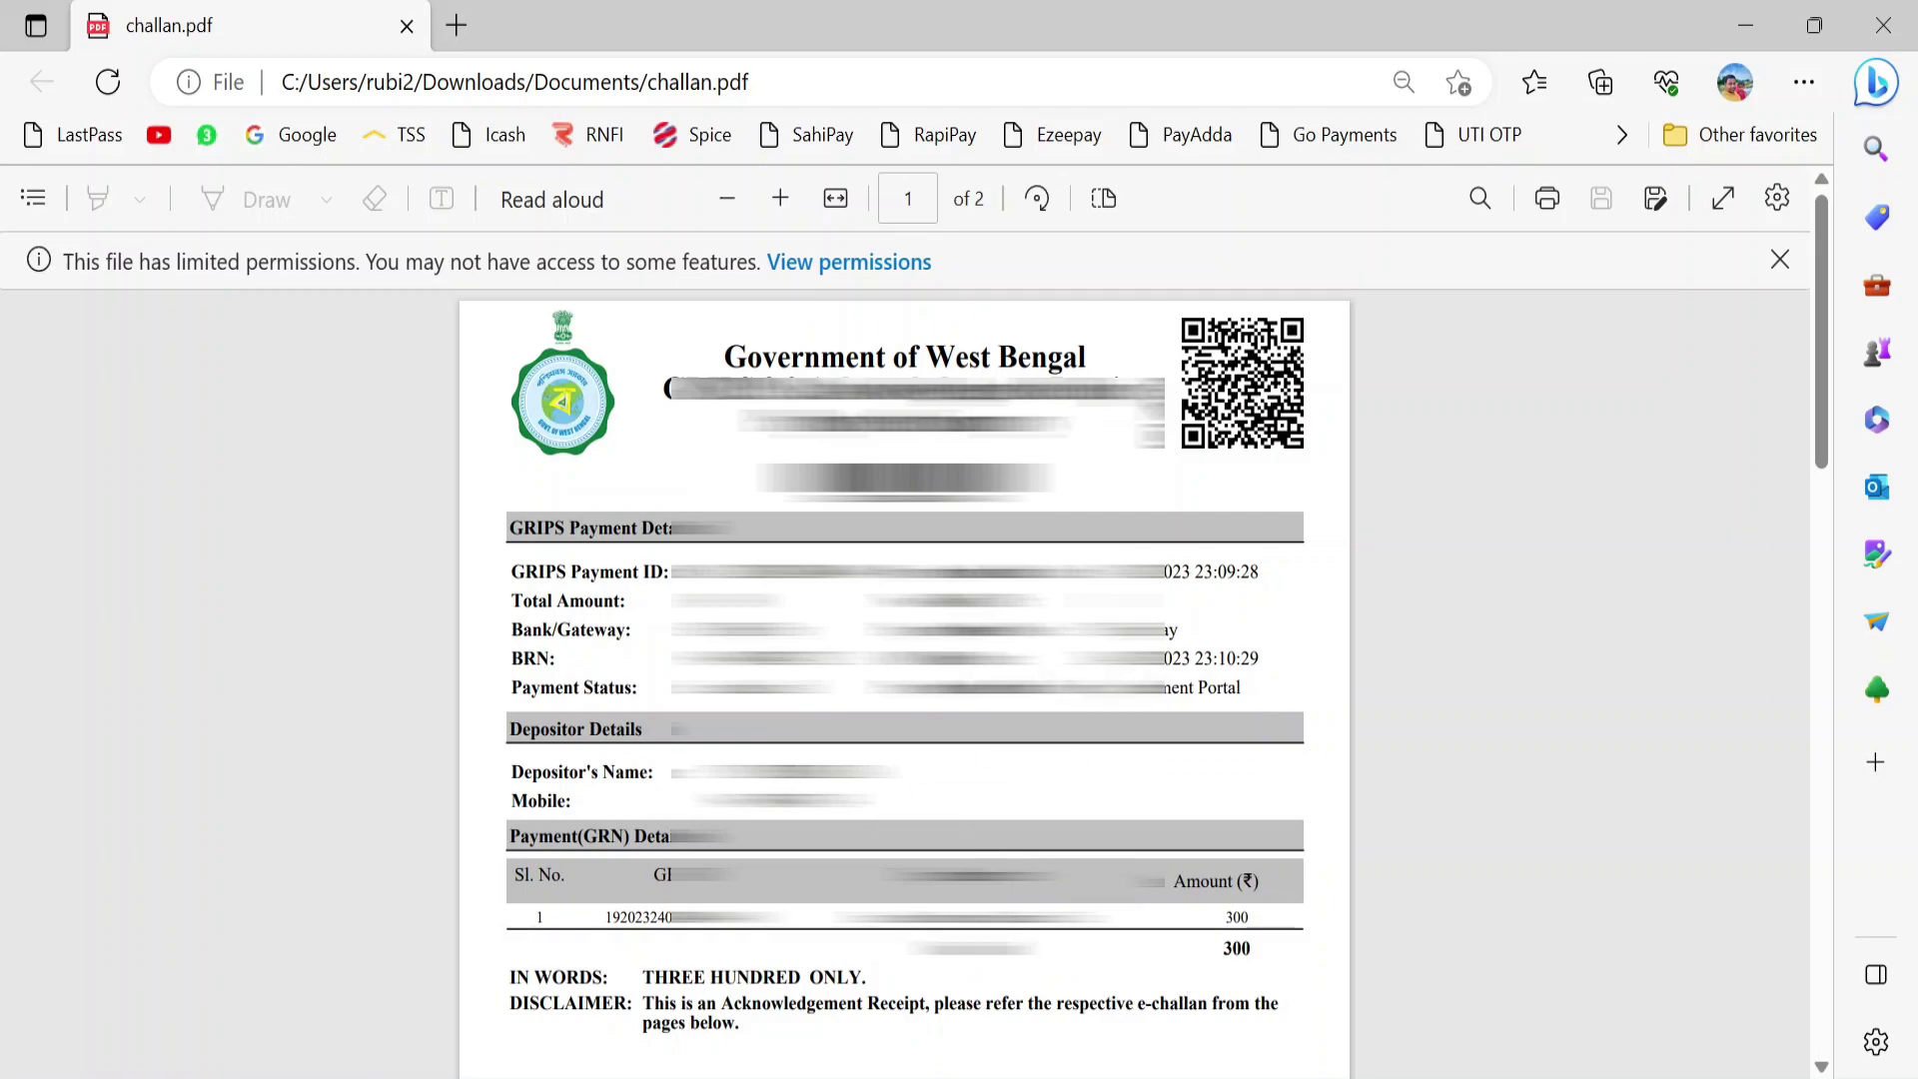
{"action": "scroll", "coordinate": [1091, 739], "scroll_direction": "down", "scroll_amount": 10}
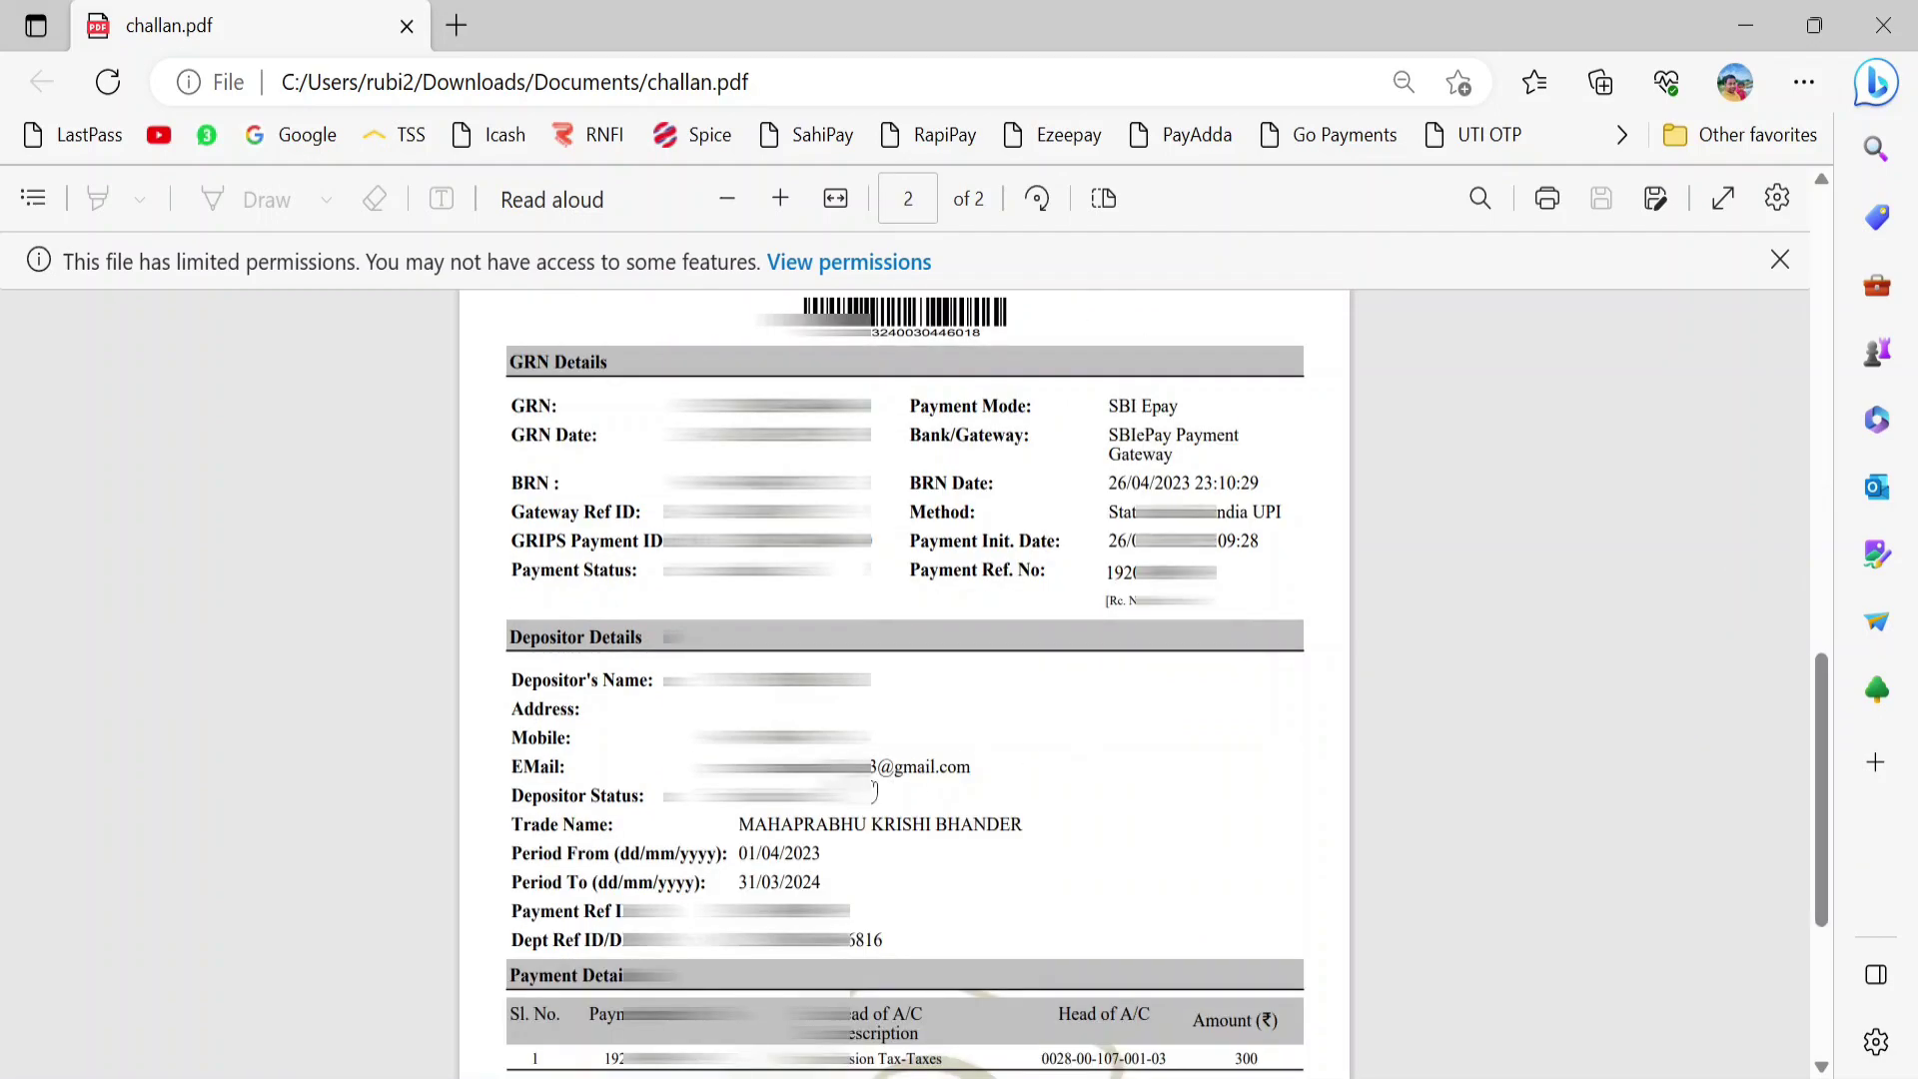
{"action": "left_click_drag", "start_coordinate": [740, 853], "coordinate": [829, 887]}
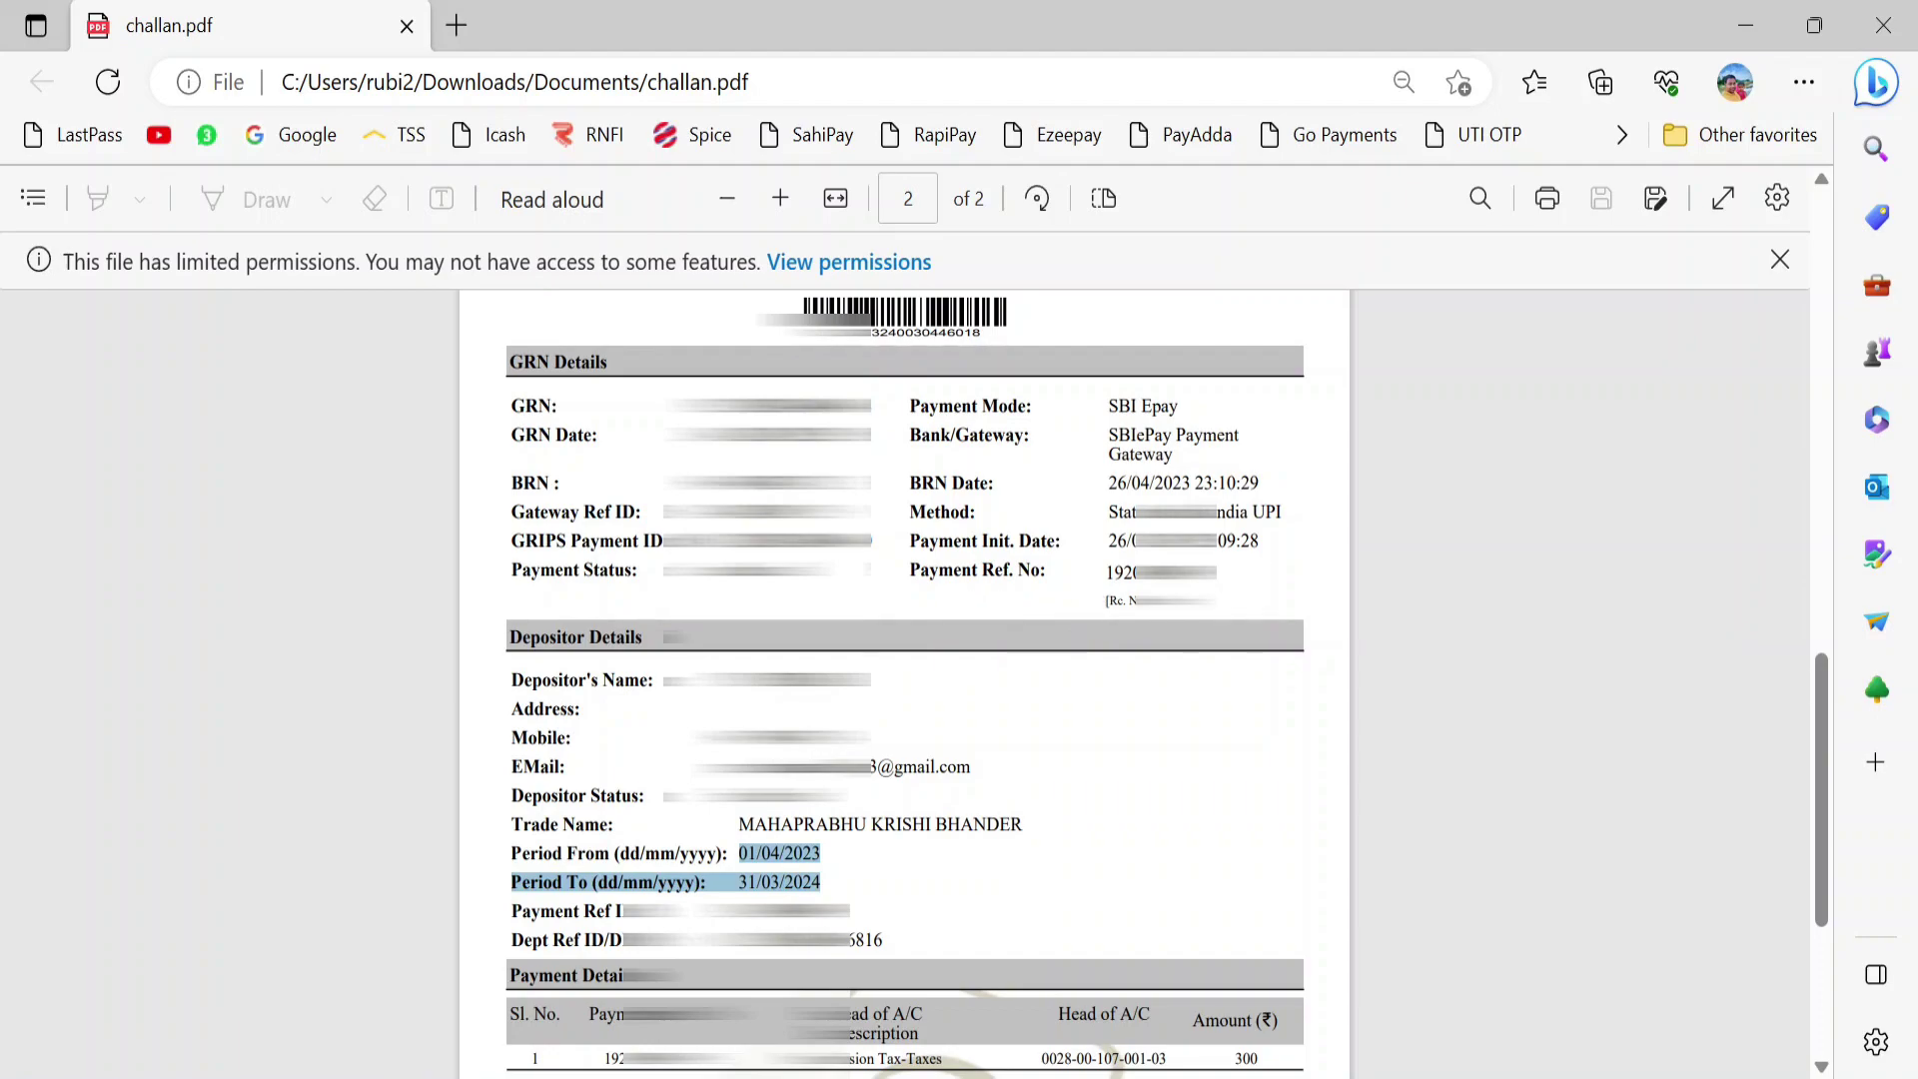
{"action": "left_click_drag", "start_coordinate": [1105, 571], "coordinate": [1221, 584]}
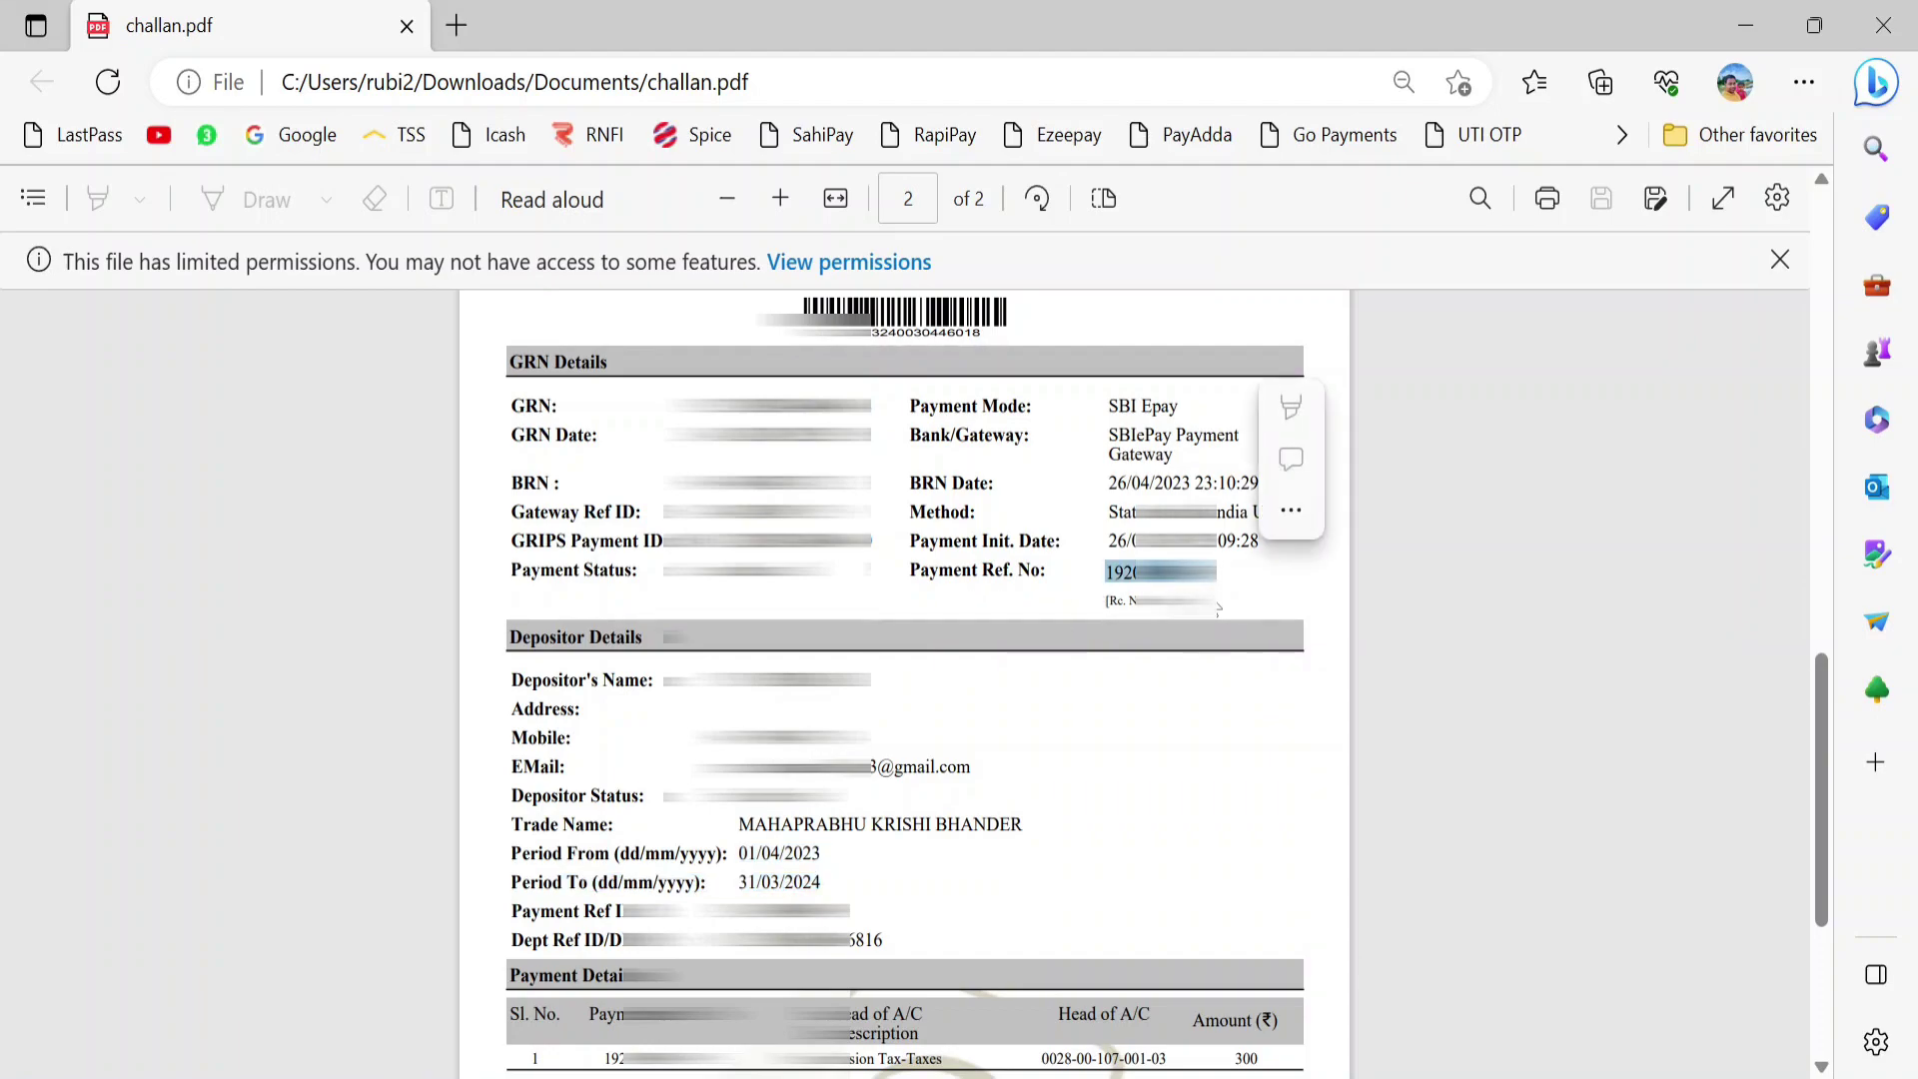